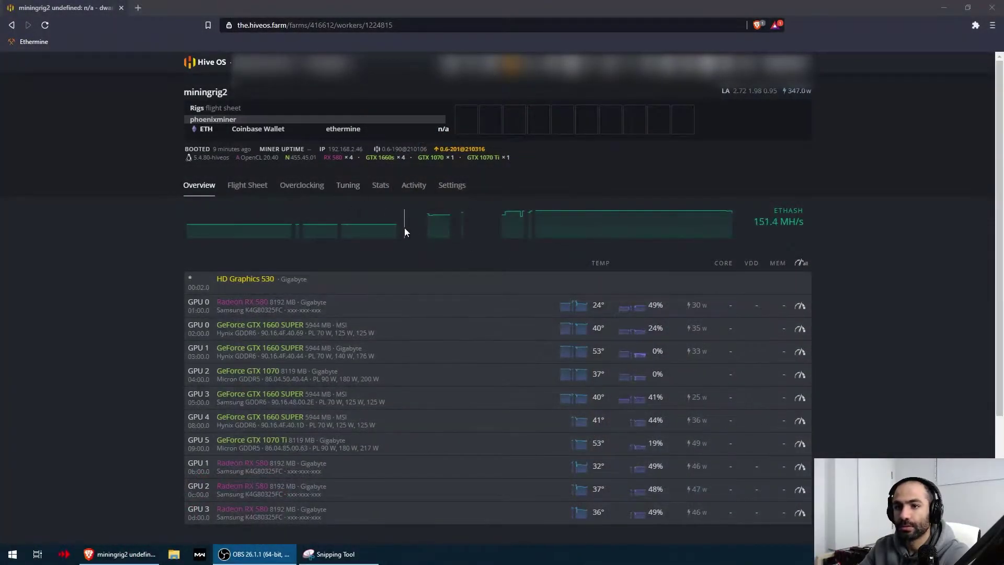
scroll(405, 230, "down", 4)
scroll(635, 278, "up", 3)
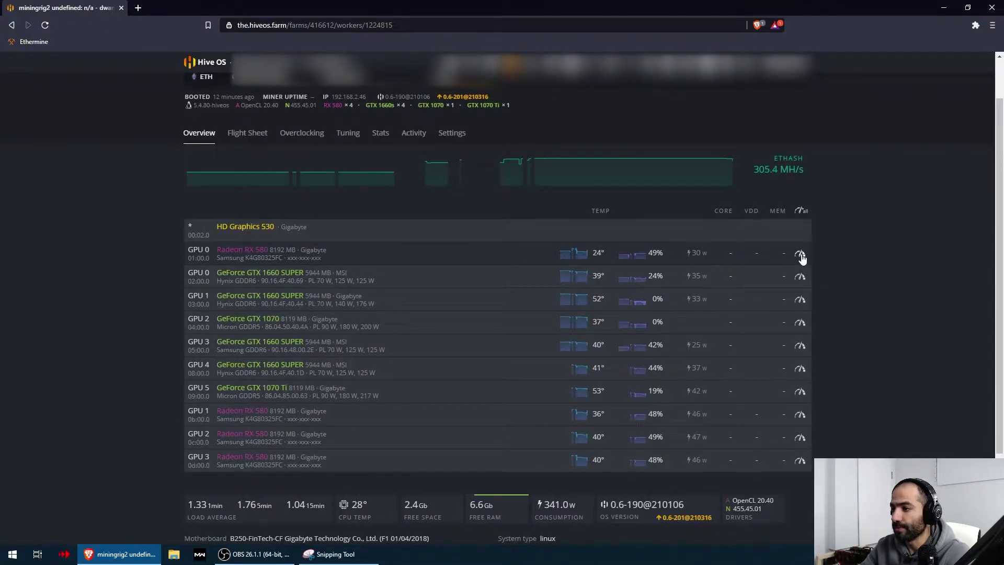
Step: Give GPU 0's RX 580 a core clock of 1150 MHz and core state 2
left_click(801, 254)
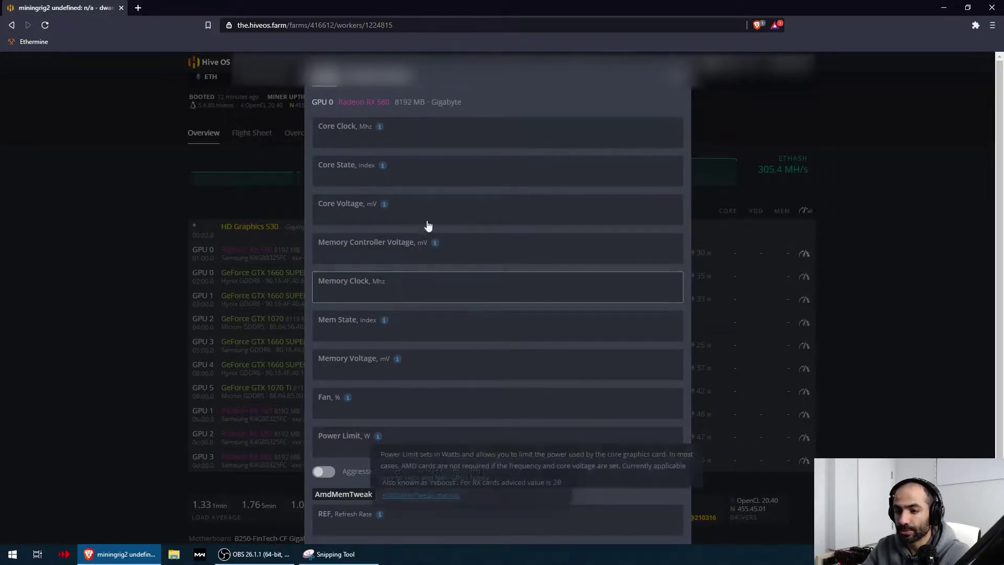
left_click(356, 140)
type("1150")
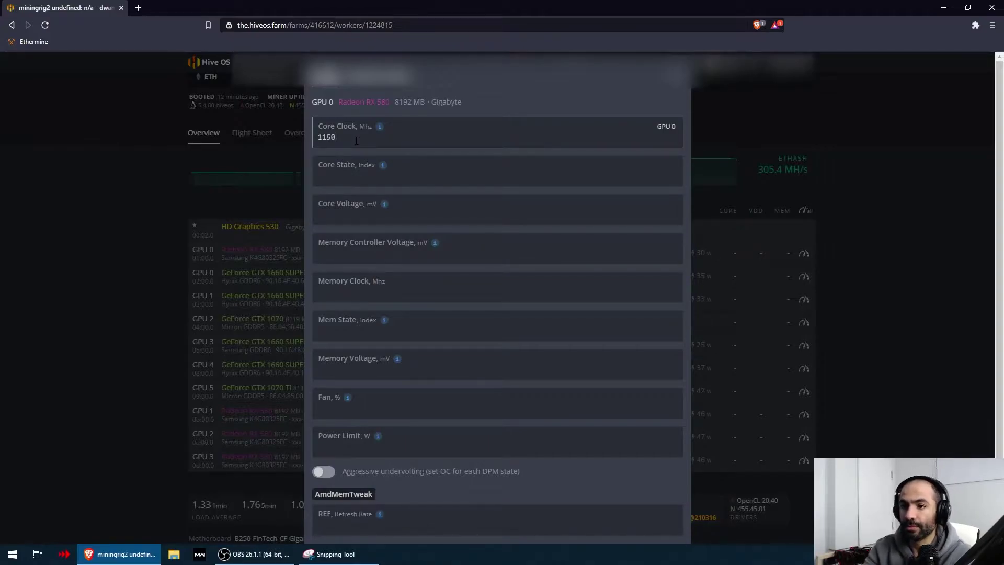
left_click(348, 180)
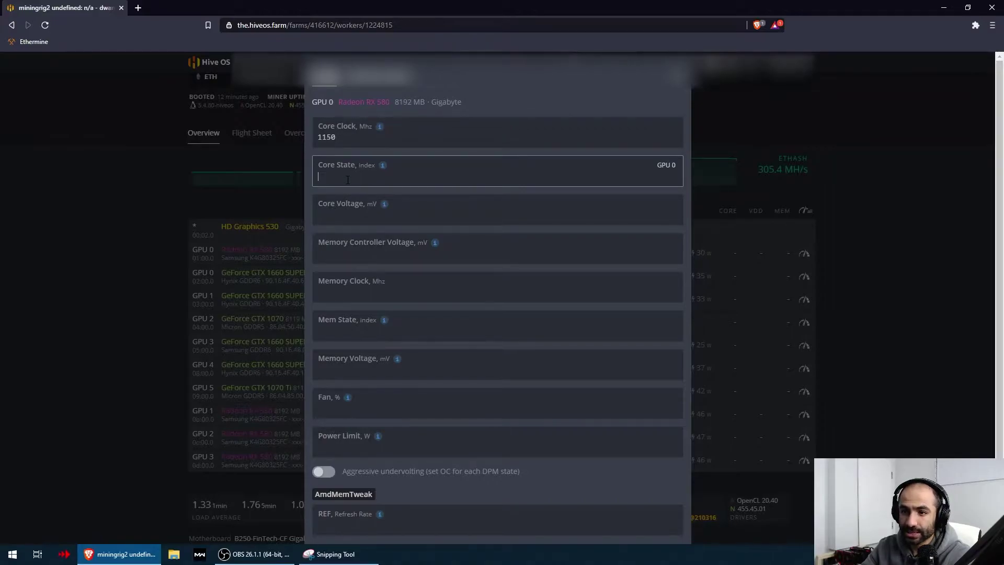
type("2")
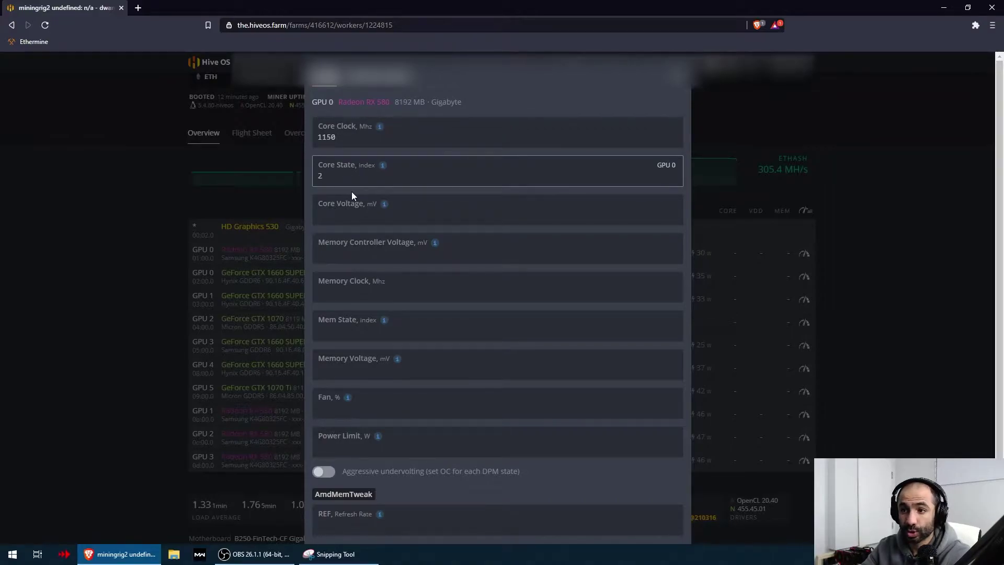
Step: Set GPU 0's core voltage 950 mV, memory clock 2100 MHz and memory voltage 950 mV, then apply
mouse_move(382, 168)
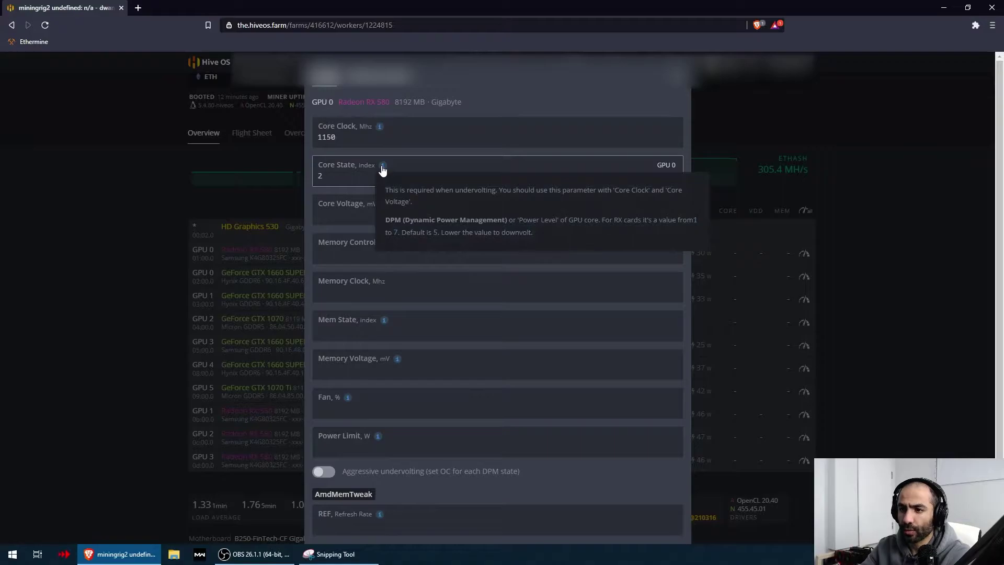
mouse_move(380, 131)
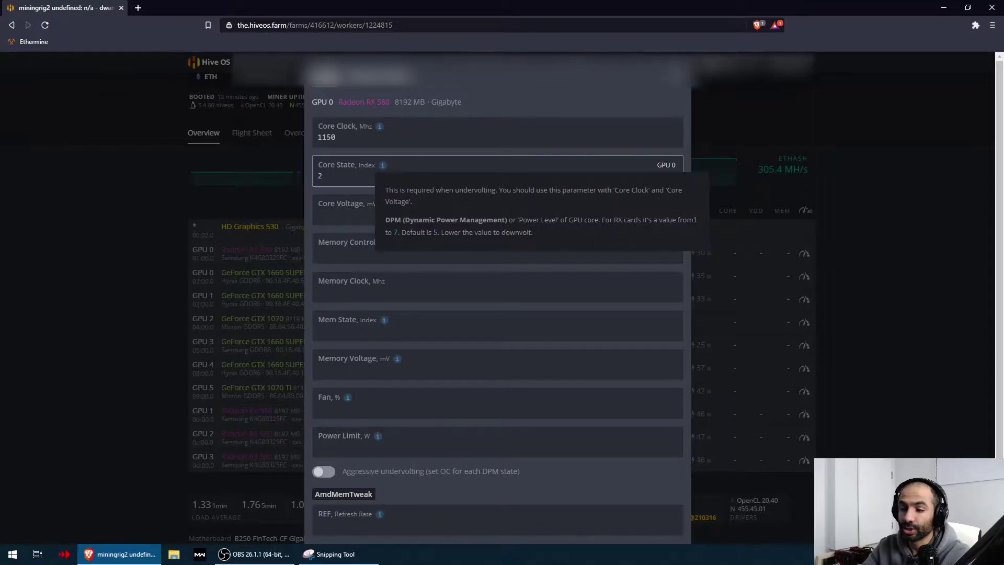
left_click(335, 216)
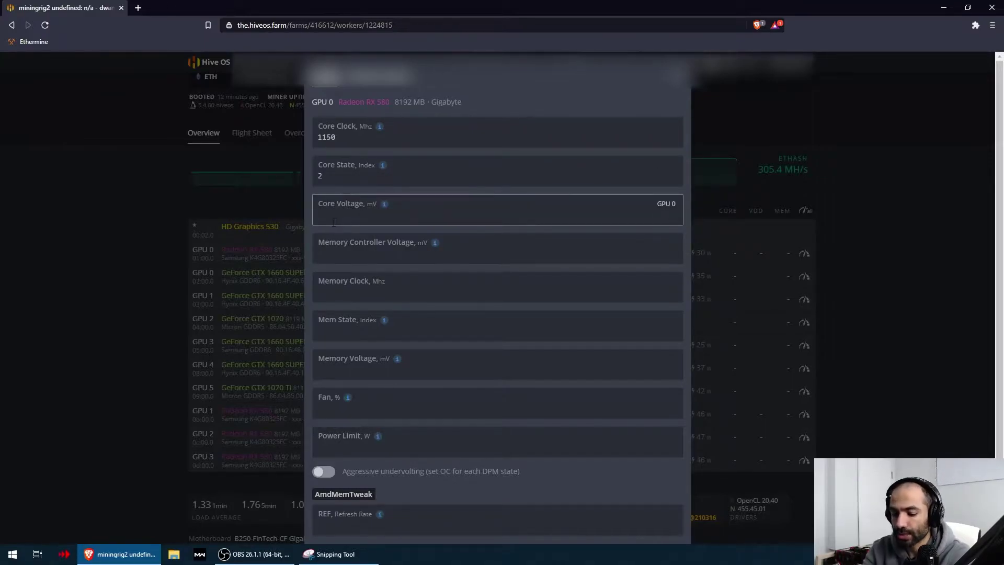
type("950")
left_click(336, 292)
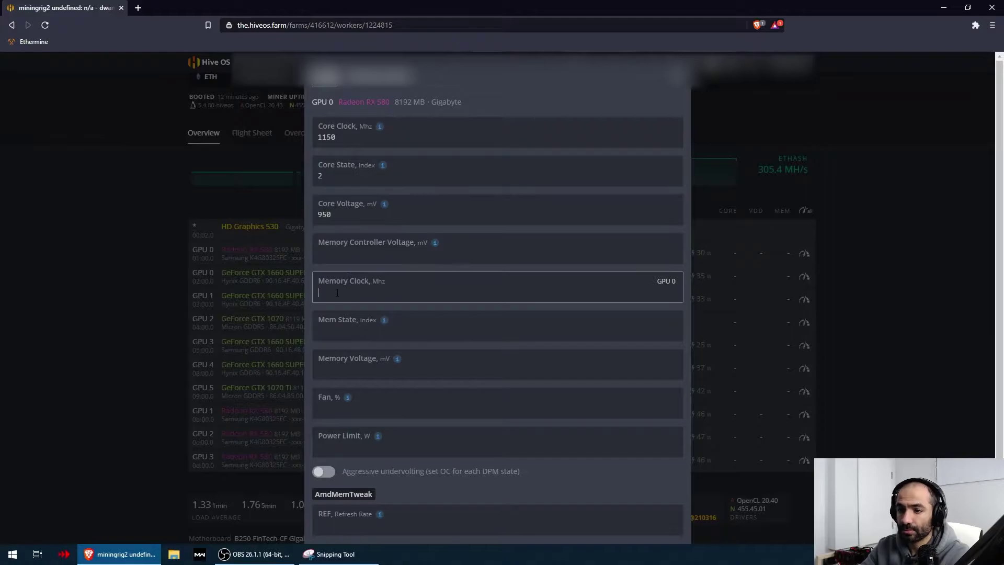
type("2100")
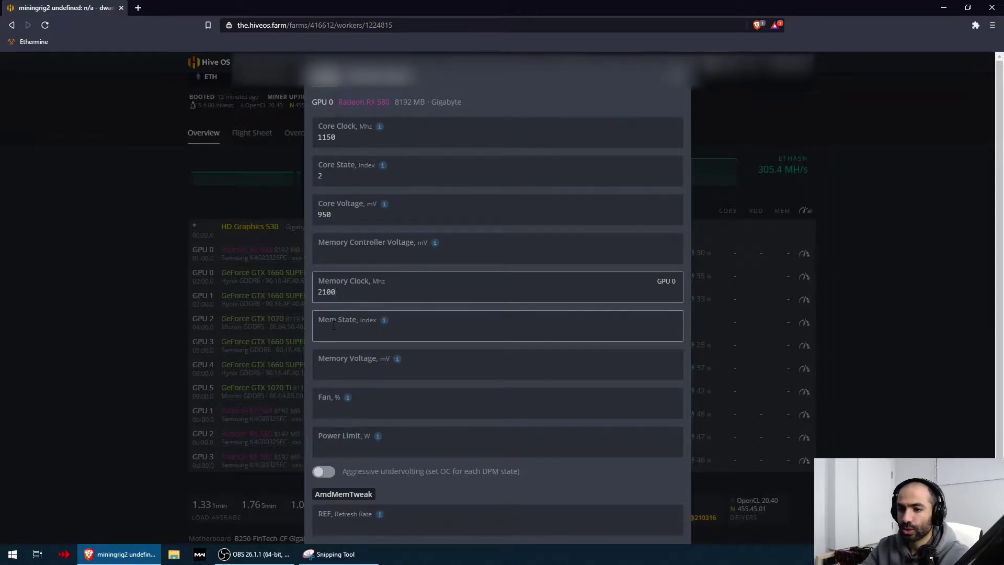
left_click(333, 330)
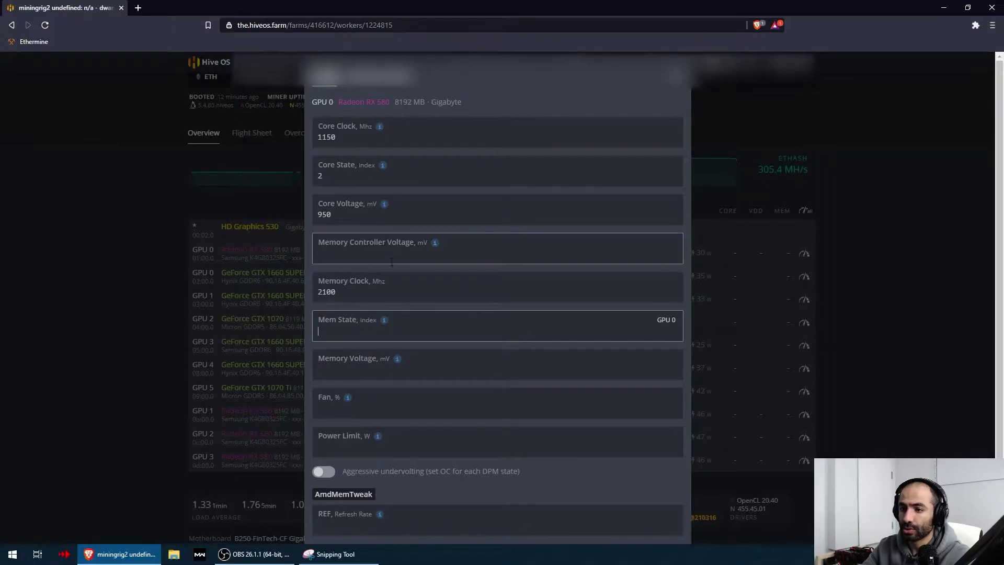
key("Tab")
type("950")
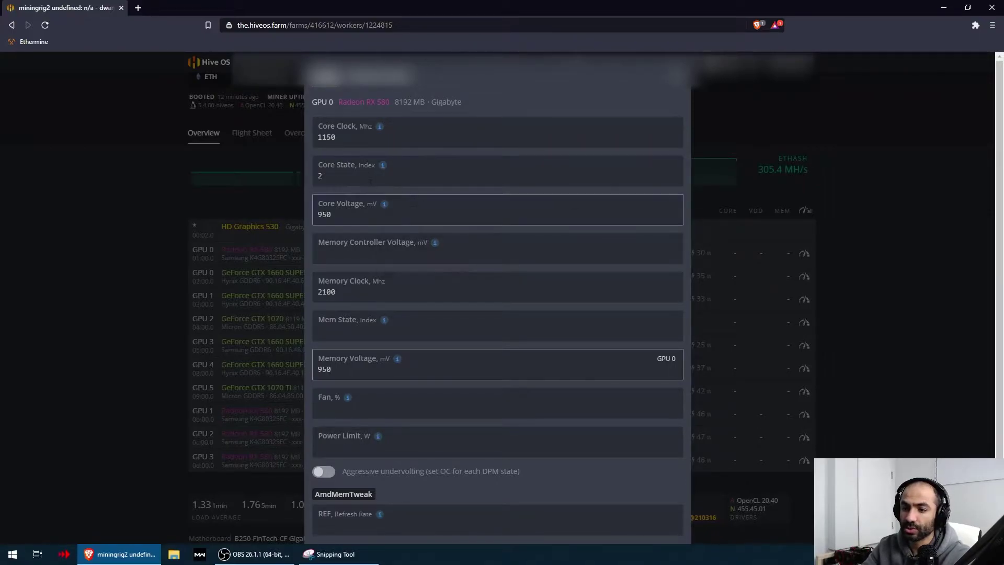
scroll(480, 384, "down", 2)
left_click(666, 506)
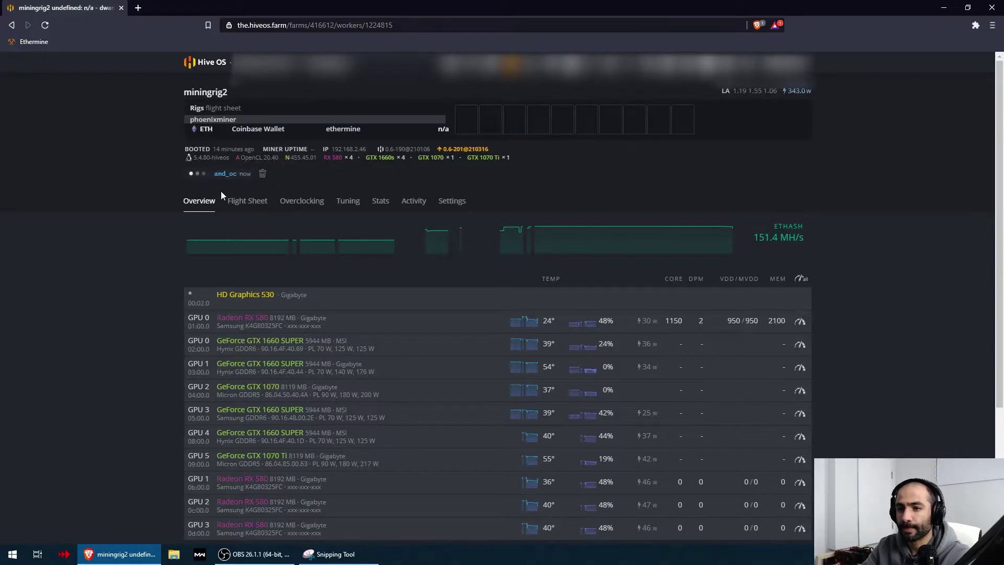
Step: Apply GPU 7's overclock: core 1150 MHz, state 2, 950 mV core, 2100 MHz memory, 950 mV memory voltage
scroll(219, 190, "down", 1)
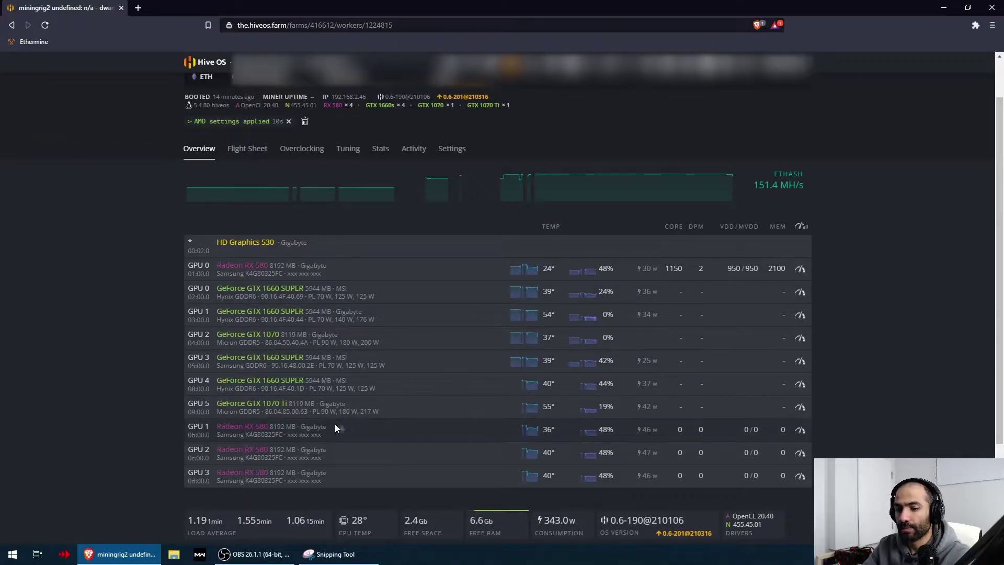
left_click(799, 431)
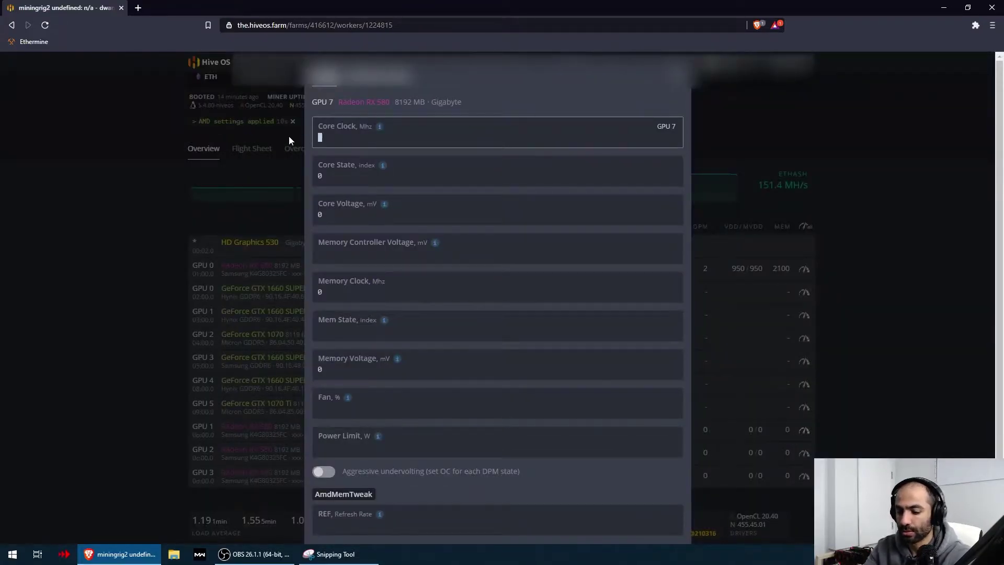
type("1150")
key("Tab")
type("2")
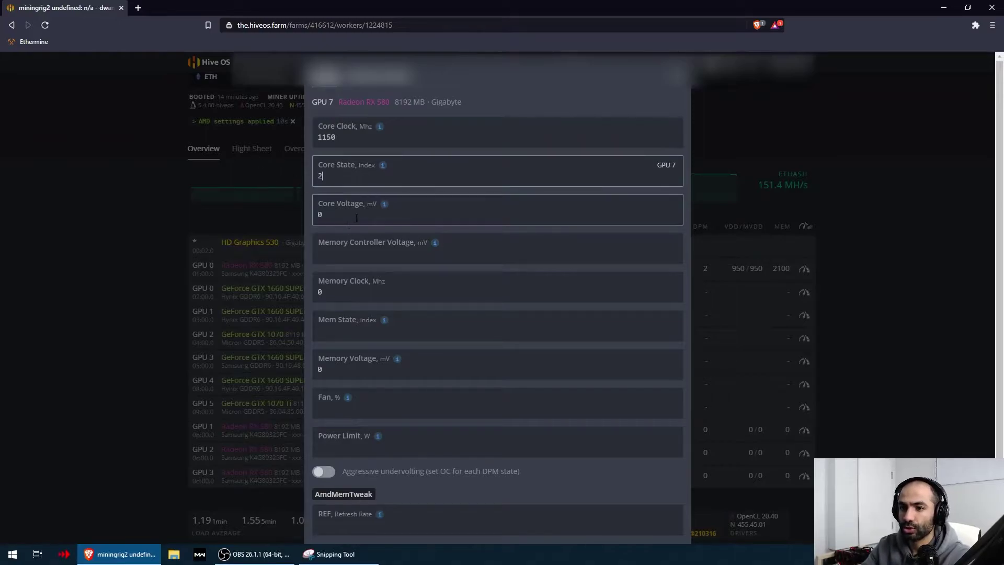
key("Tab")
type("950")
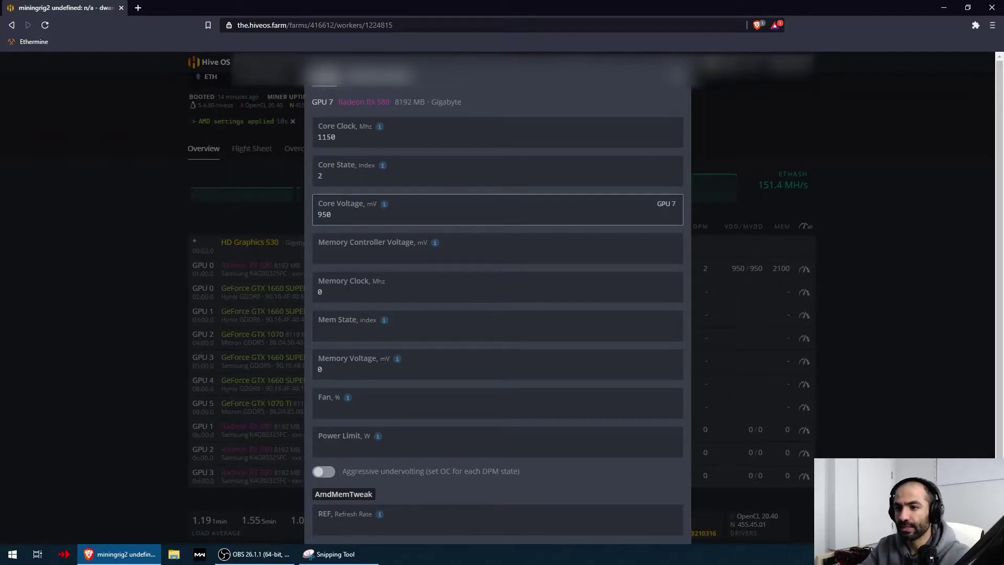
key("Tab")
key("Tab")
type("2100")
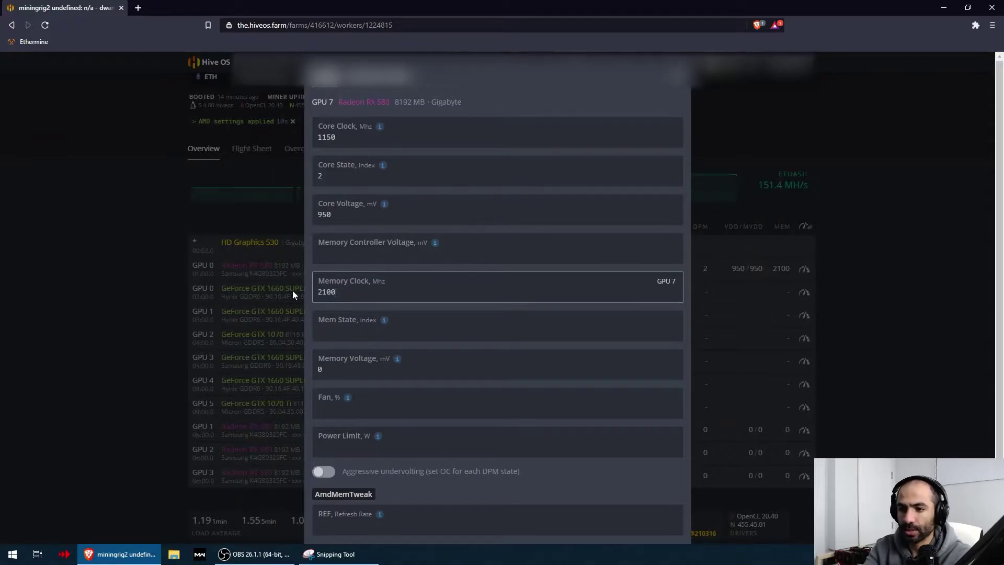
key("Tab")
key("Tab")
type("950")
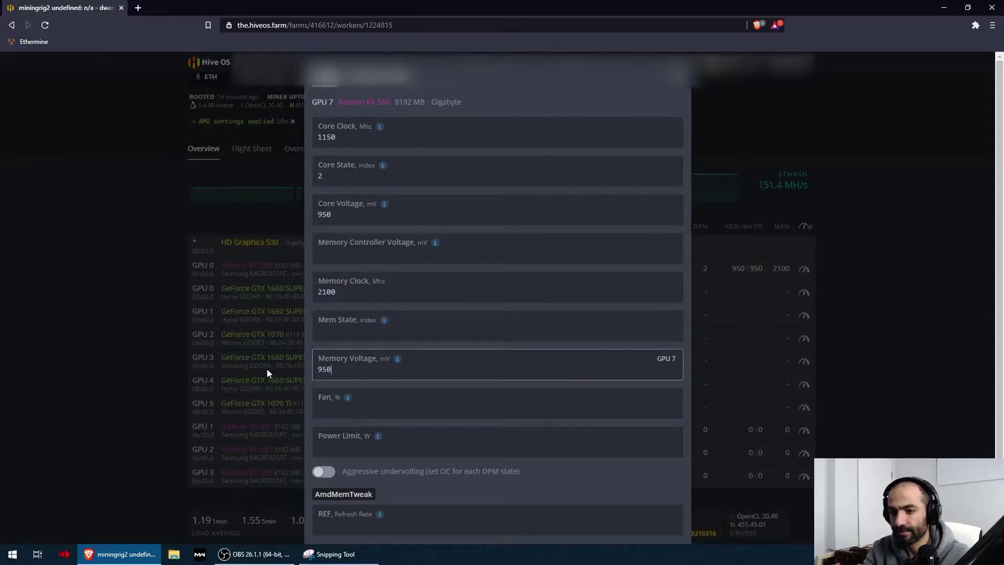
scroll(496, 402, "down", 1)
left_click(665, 507)
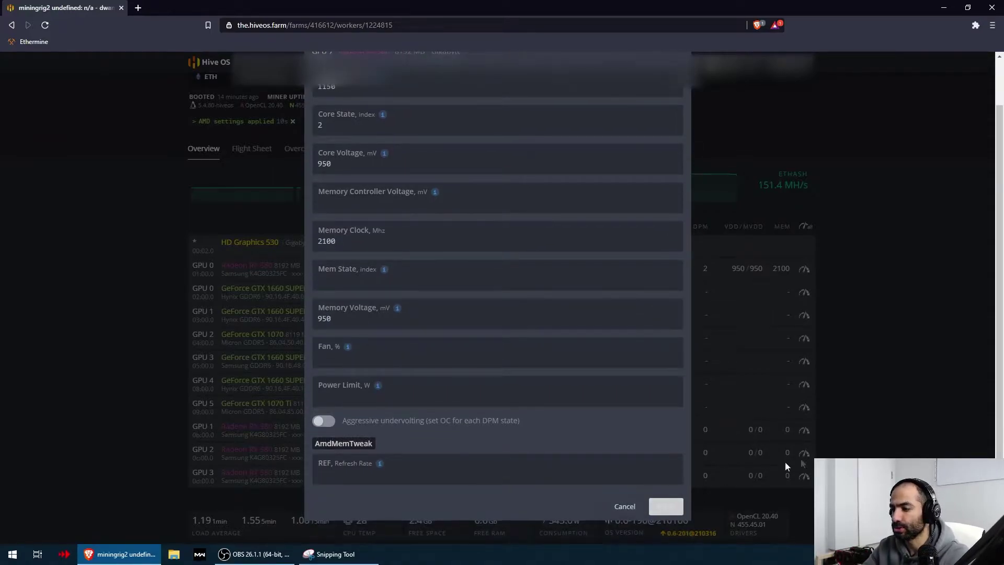
left_click(801, 454)
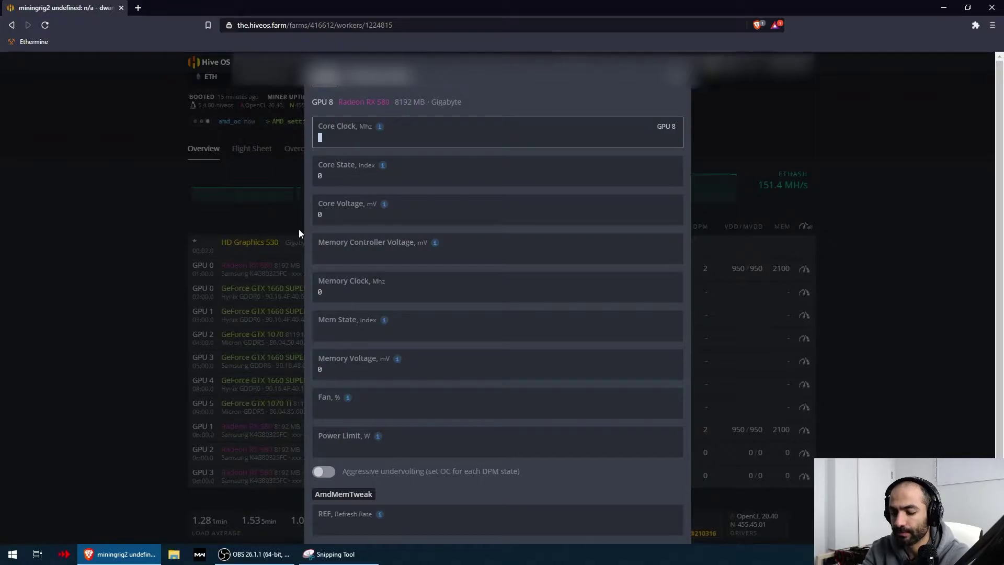
Step: Enter core clock 1150, core state 2 and core voltage 950 for this RX 580
type("1150")
key("Tab")
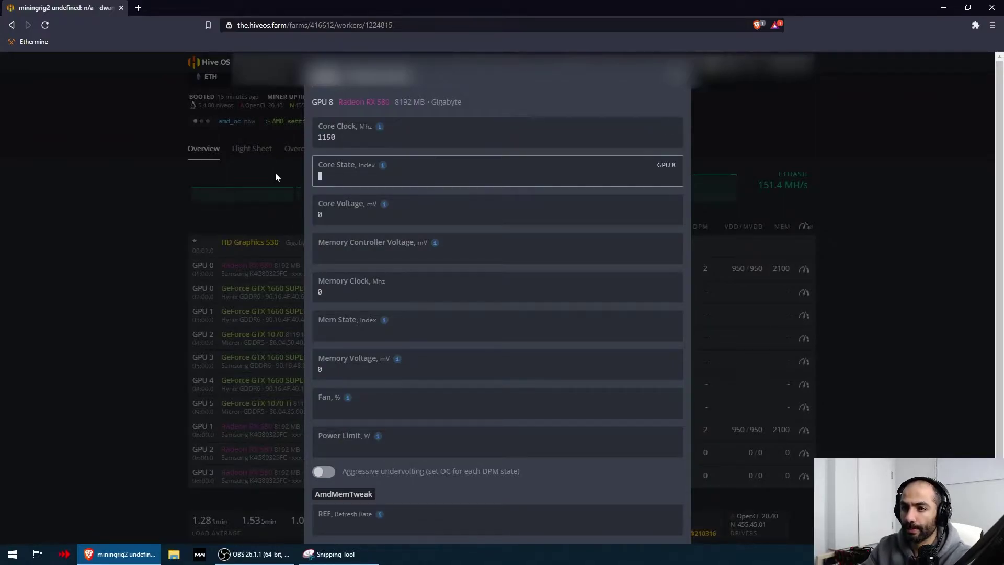
type("2")
key("Tab")
type("950")
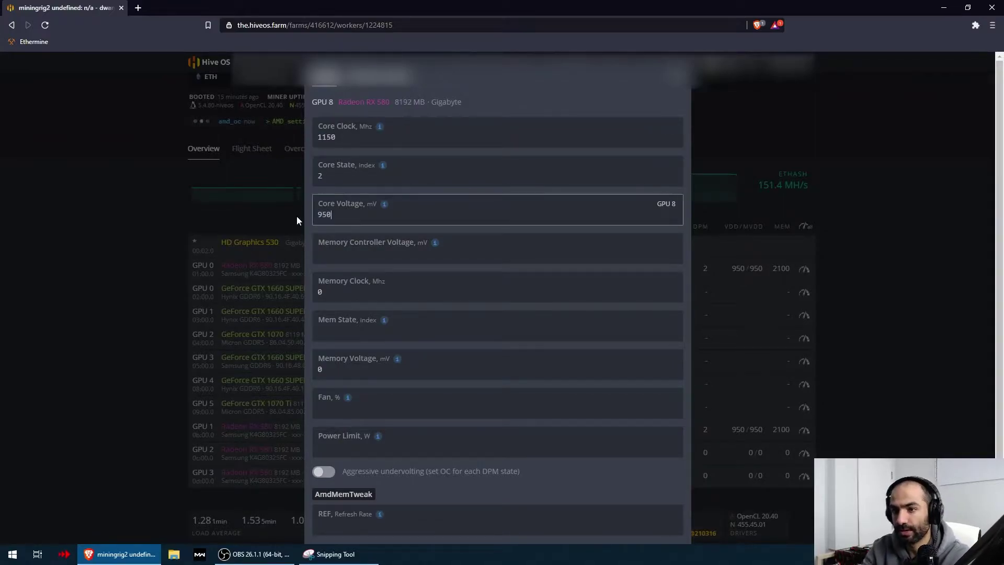
Step: Correct the memory clock to 2100, set memory voltage 950 and apply the overclock
key("Tab")
type("950")
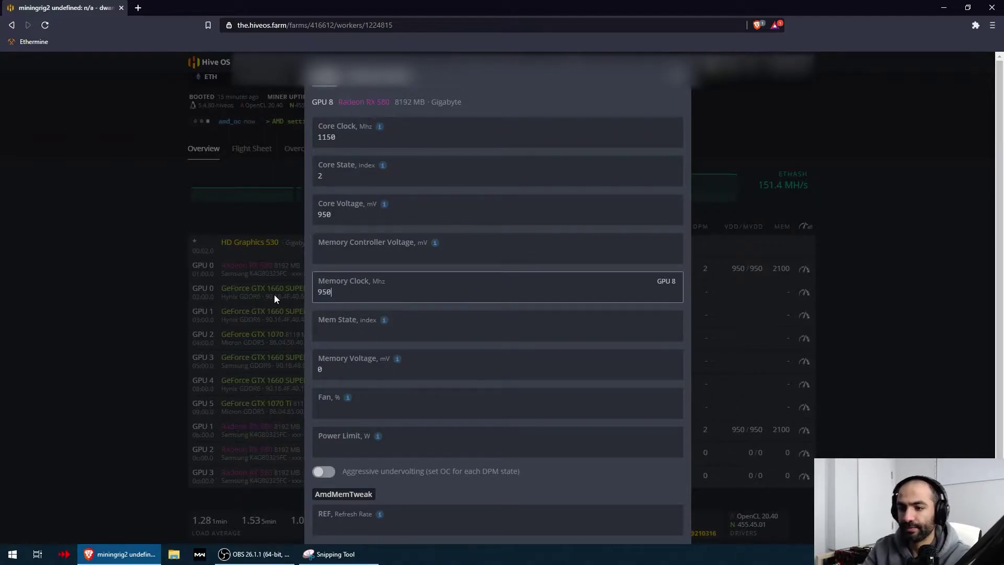
left_click(356, 372)
left_click(324, 292)
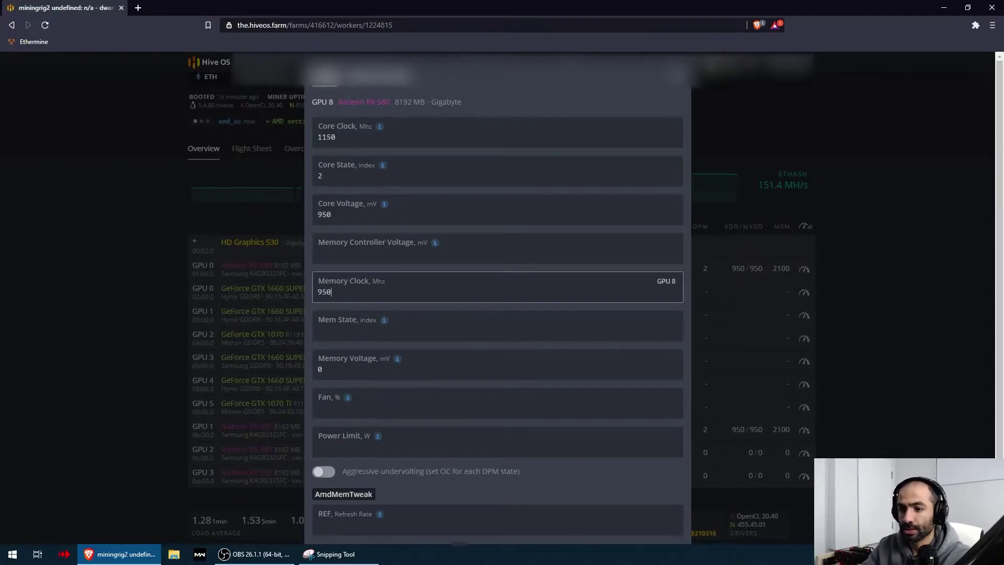
double_click(324, 292)
type("2100")
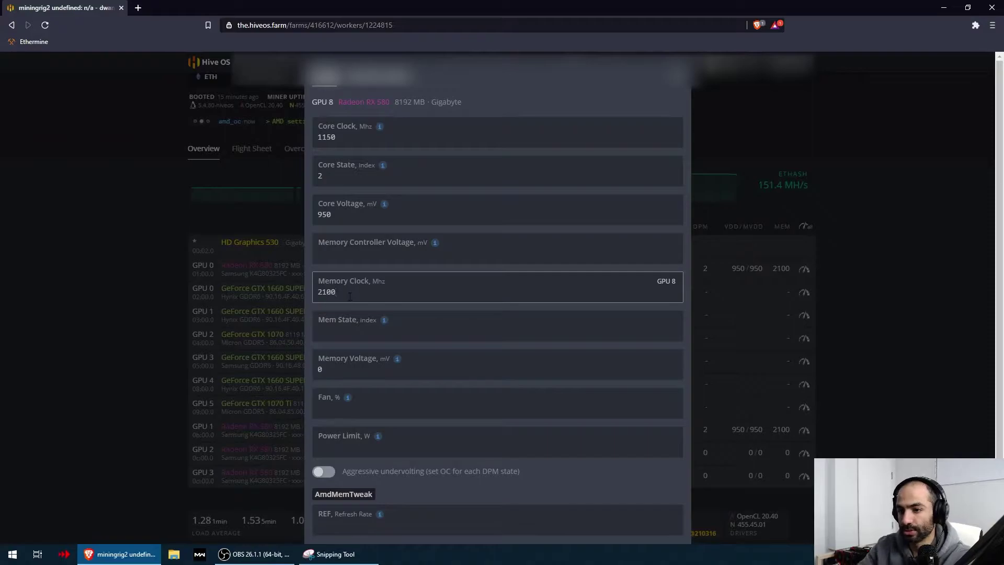
key("Tab")
key("Tab")
key("BackSpace")
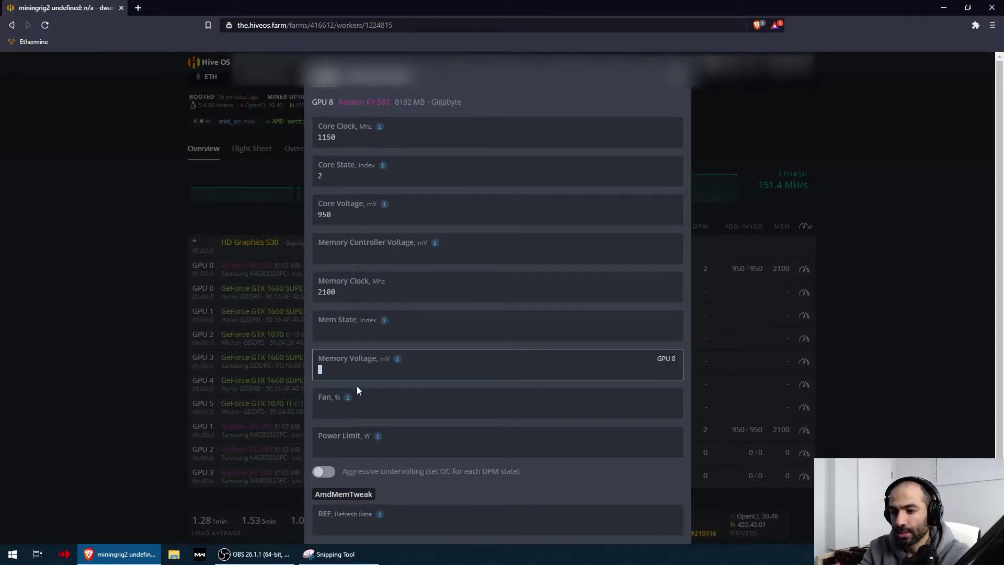
type("950")
scroll(375, 365, "down", 1)
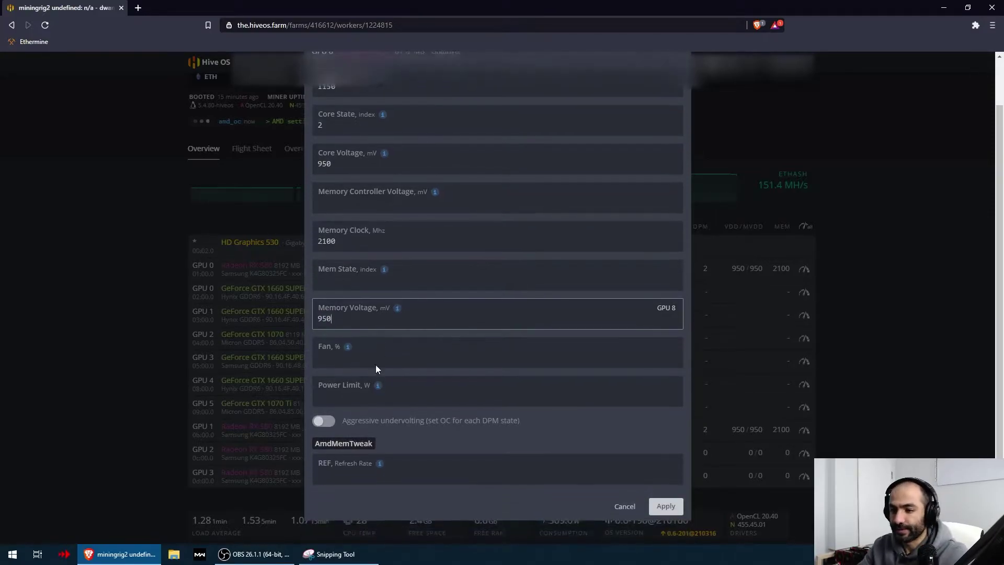
left_click(665, 505)
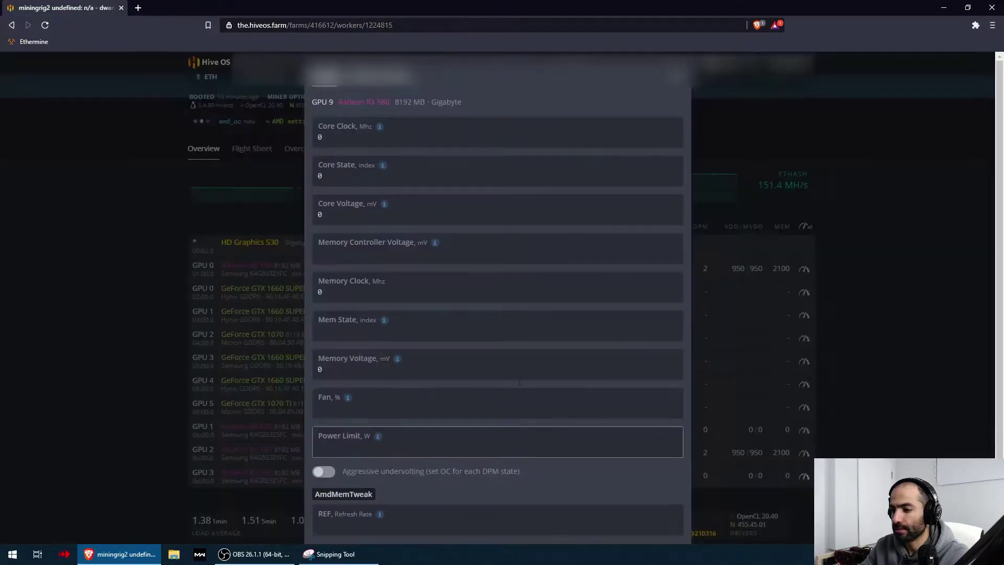
Step: Set GPU 9's core clock to 1150, core state 2 and core voltage 950
double_click(319, 137)
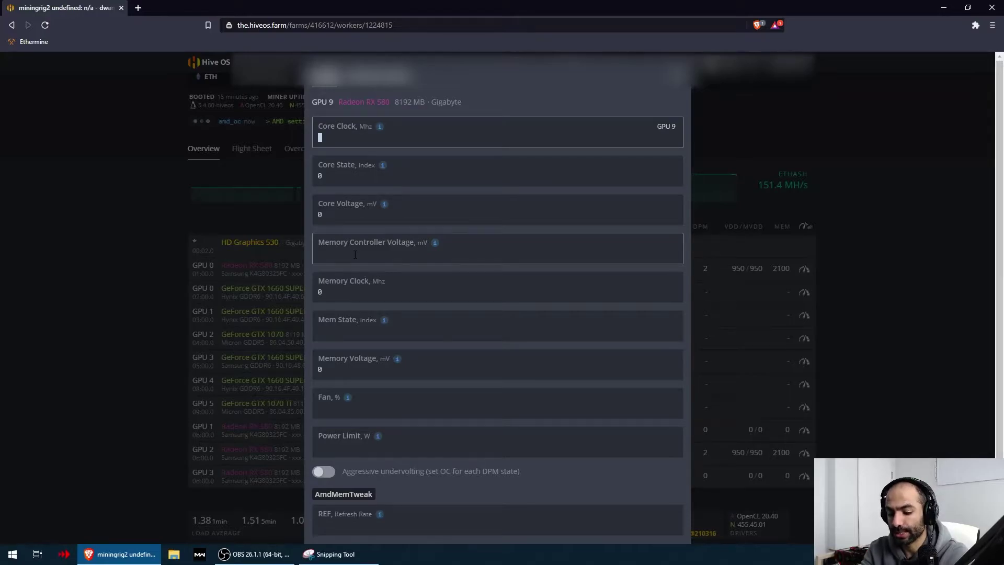
type("1150")
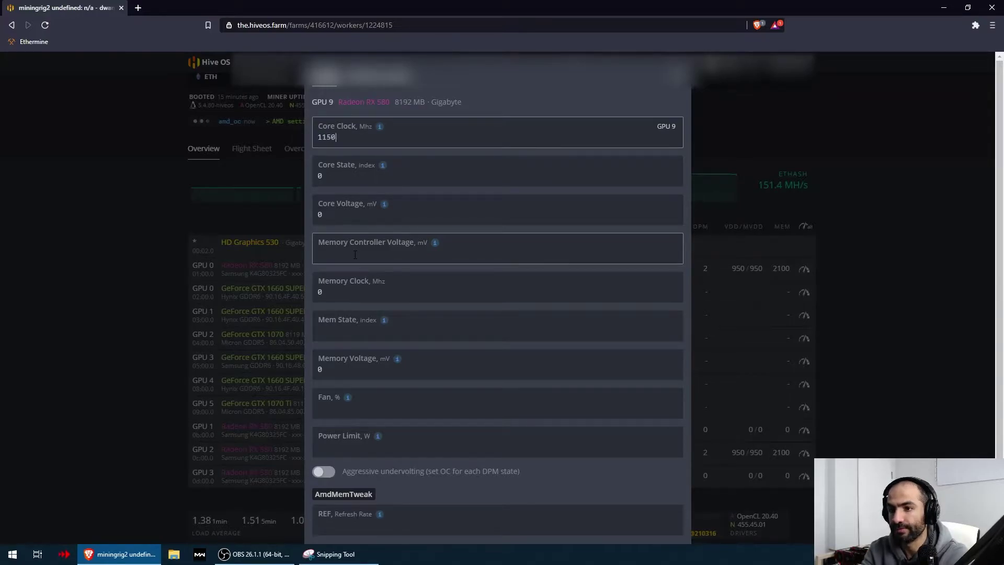
key("Tab")
type("2")
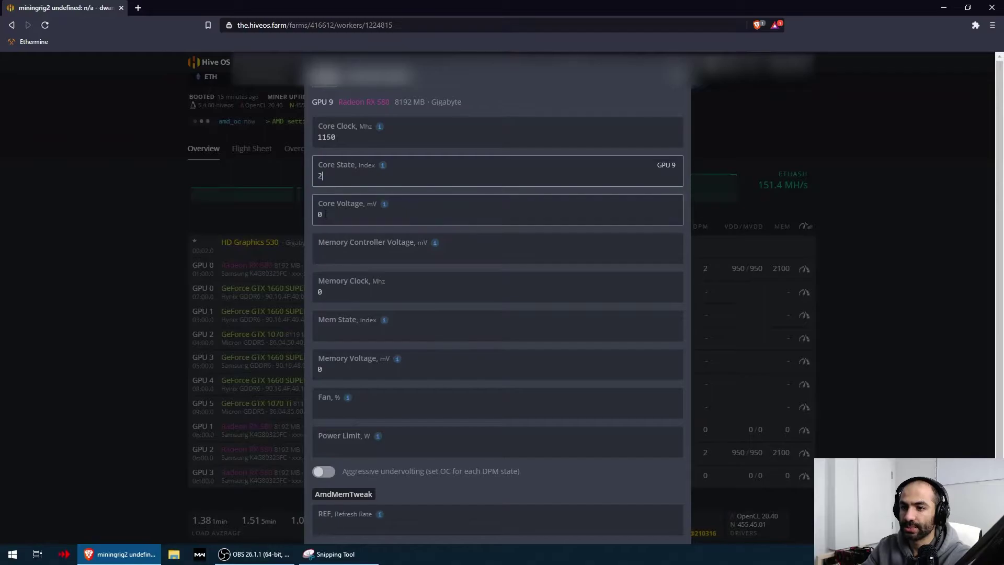
key("Tab")
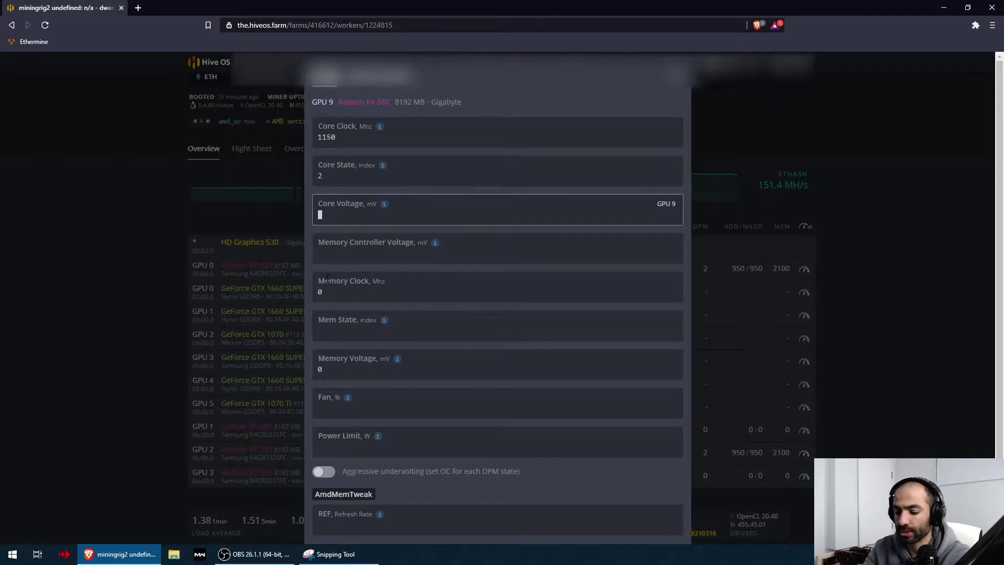
type("0")
key("BackSpace")
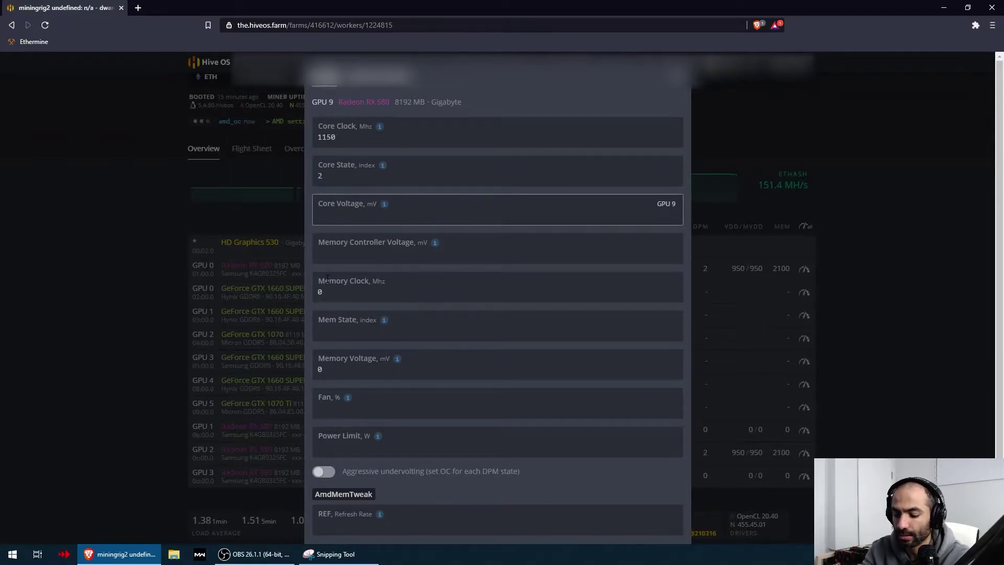
type("950")
Step: Set GPU 9's memory clock to 2100 and memory voltage to 950, then apply
left_click(346, 293)
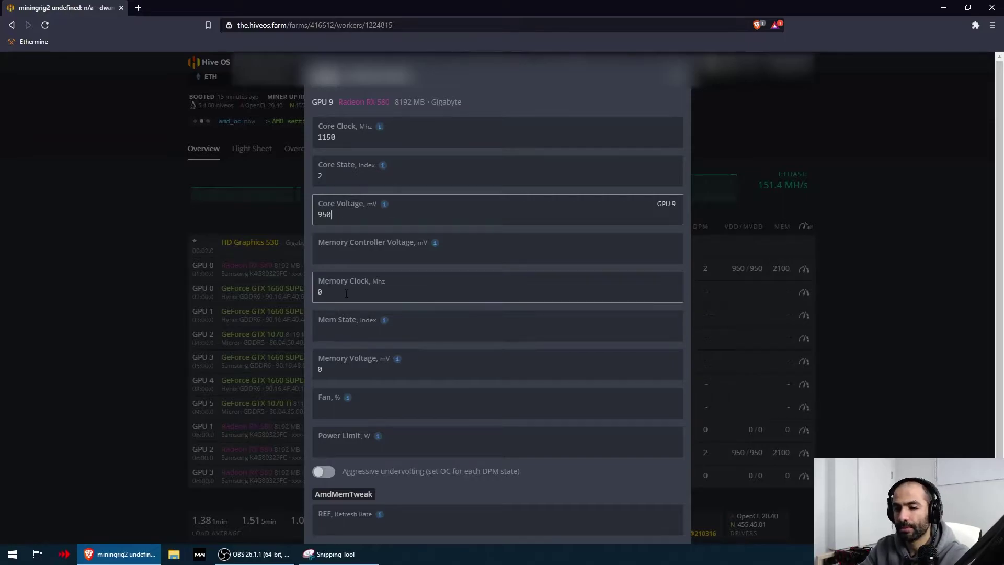
left_click(346, 293)
type("2100")
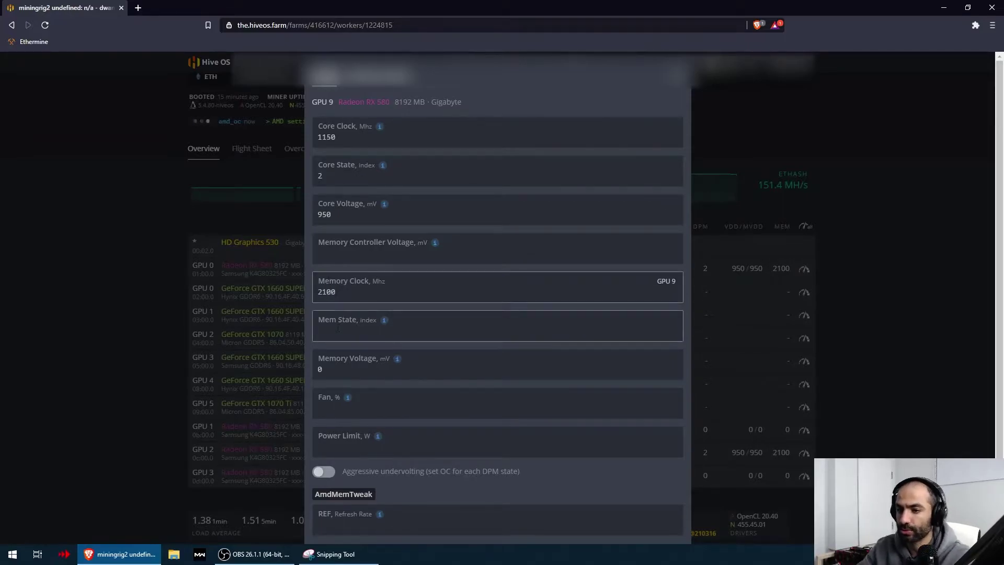
left_click(314, 369)
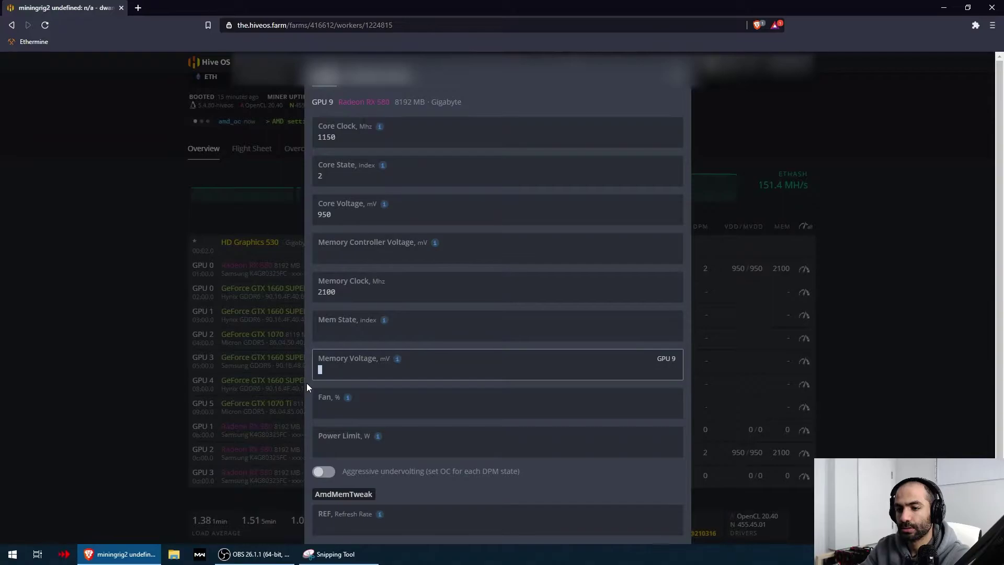
type("950")
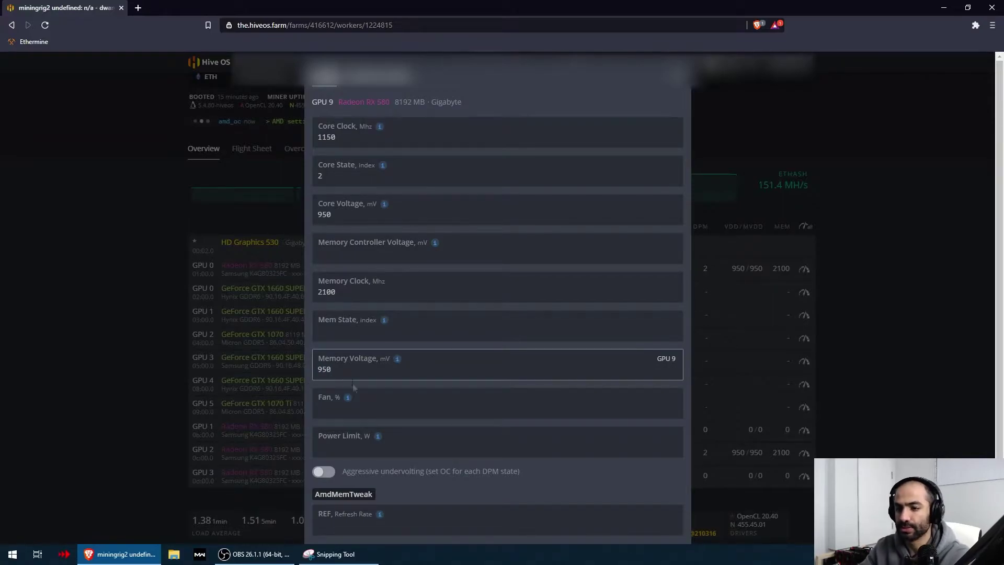
scroll(609, 520, "down", 1)
left_click(657, 511)
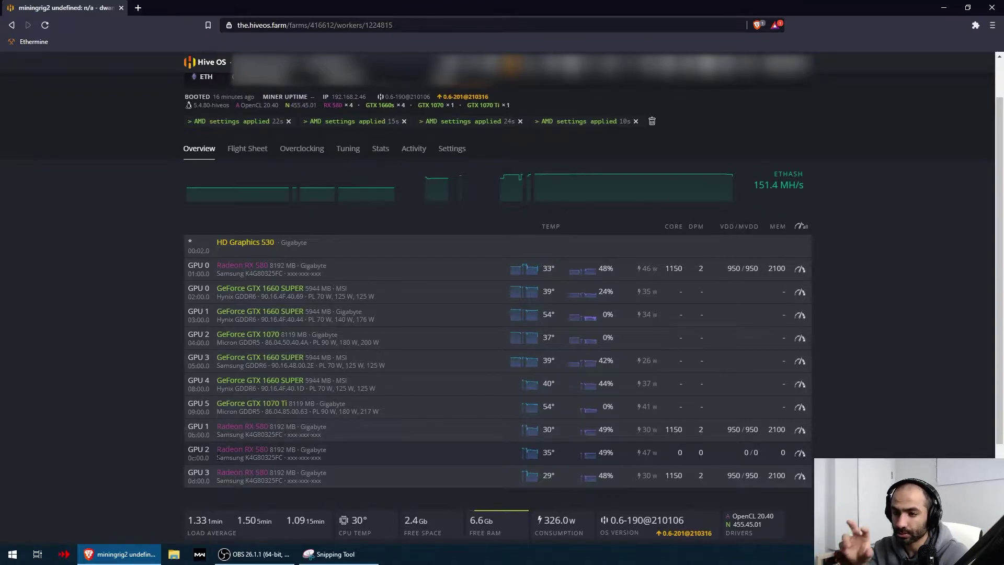
Step: Reload the worker page and scroll down to review the GPU stats
left_click(46, 23)
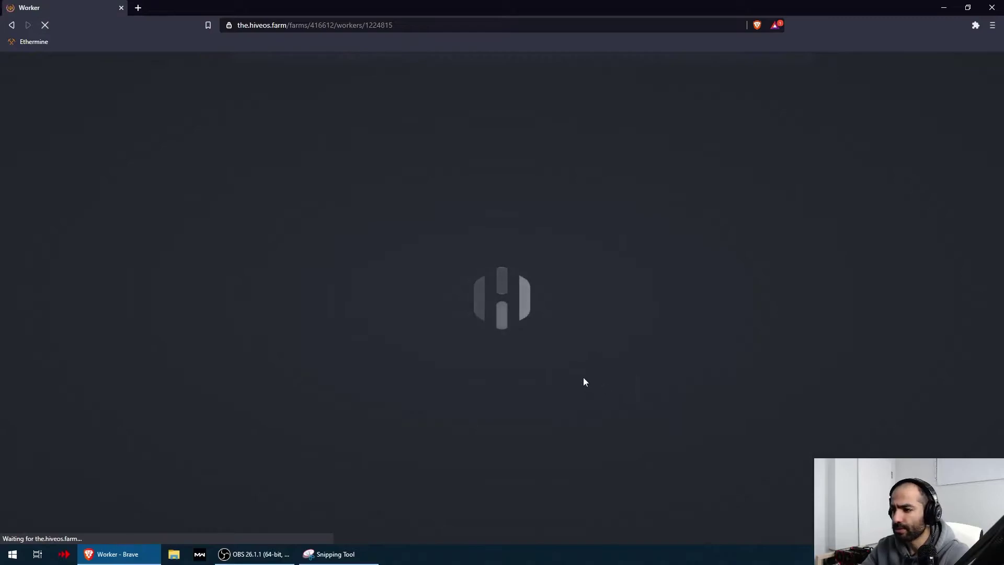
scroll(732, 397, "down", 1)
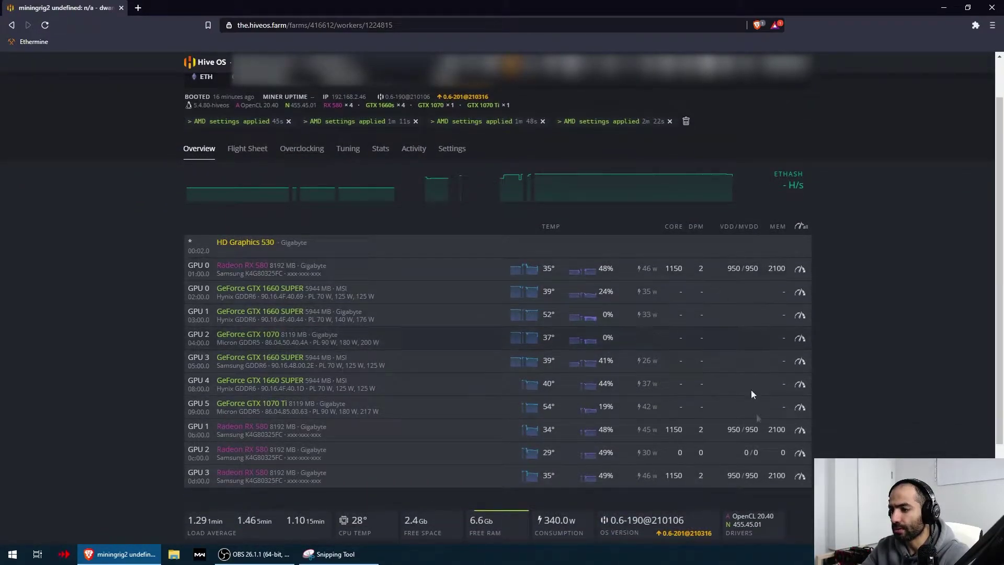
Step: Apply GPU 8's overclock: core 1150, state 2, 950 mV core, 2100 memory, 950 mV memory voltage
left_click(800, 453)
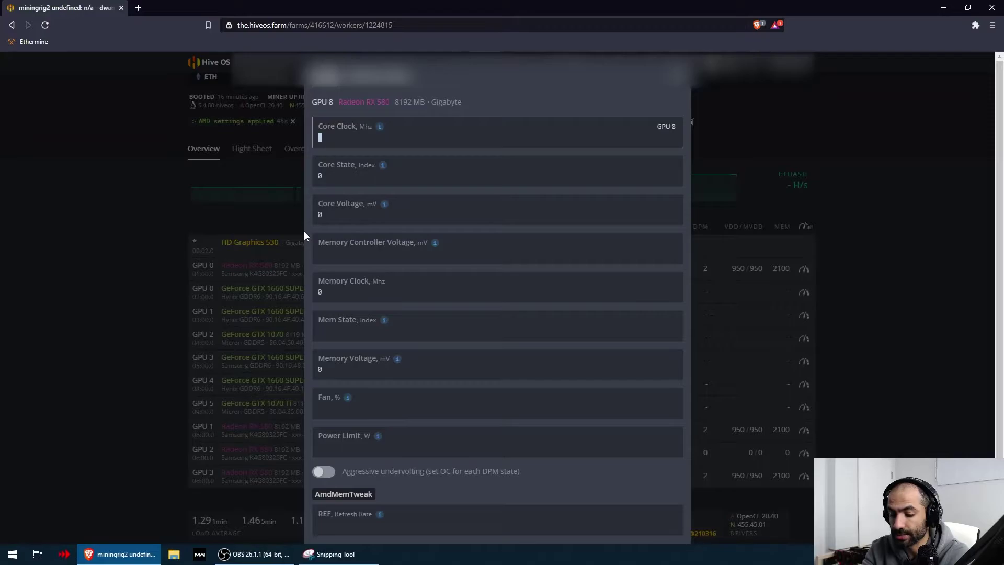
type("1150")
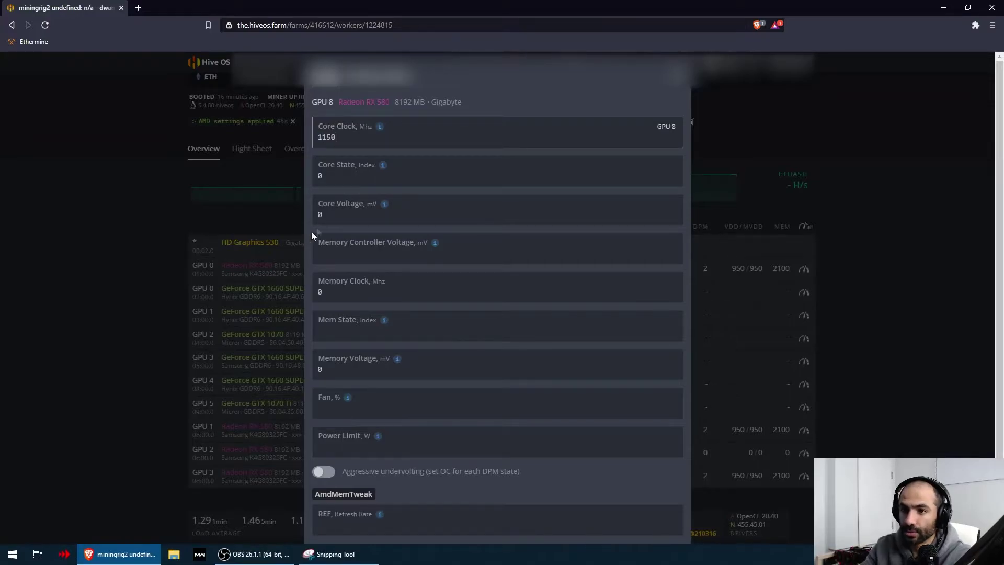
key("Tab")
type("2")
key("Tab")
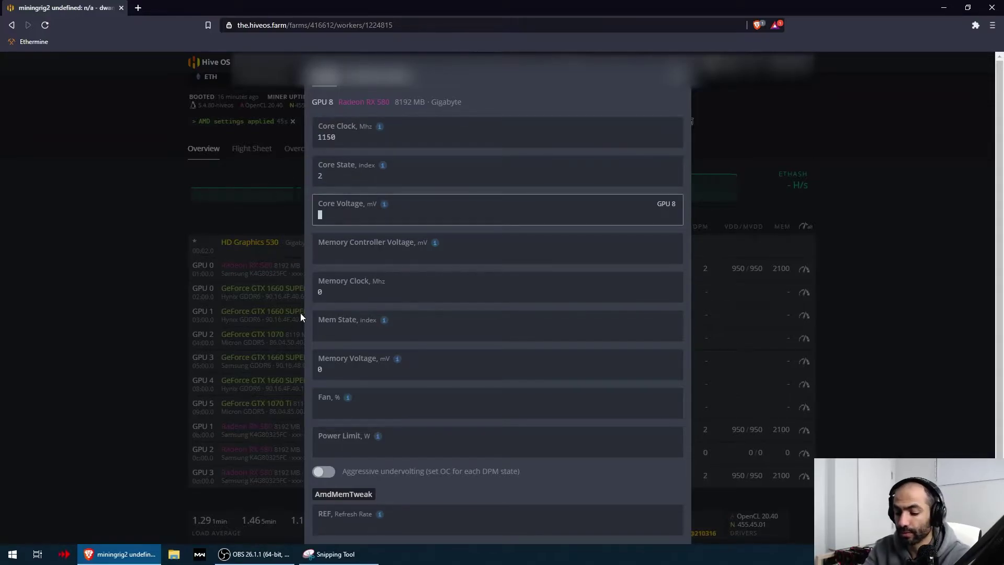
type("950")
key("Tab")
key("Tab")
type("21")
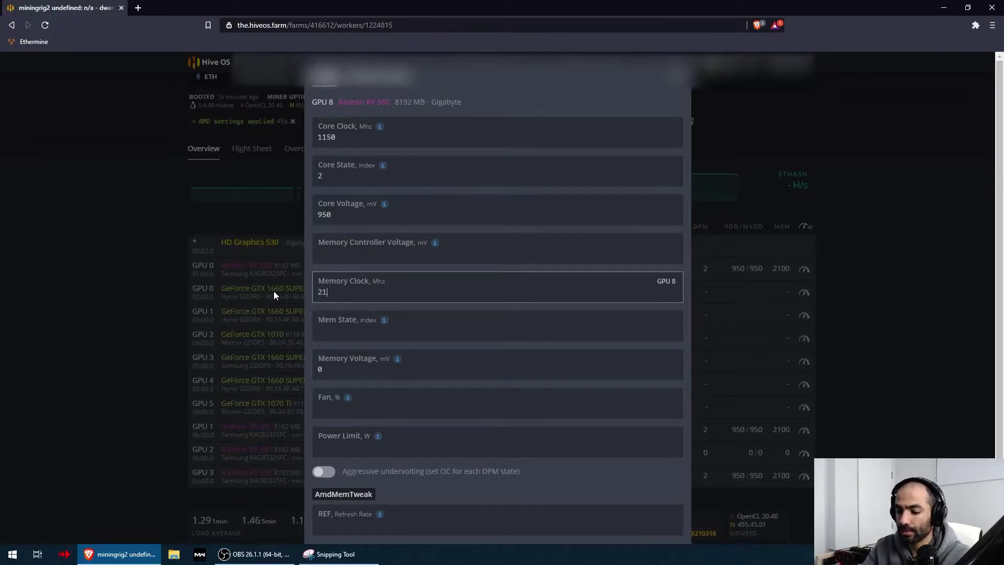
type("00")
key("Tab")
key("Tab")
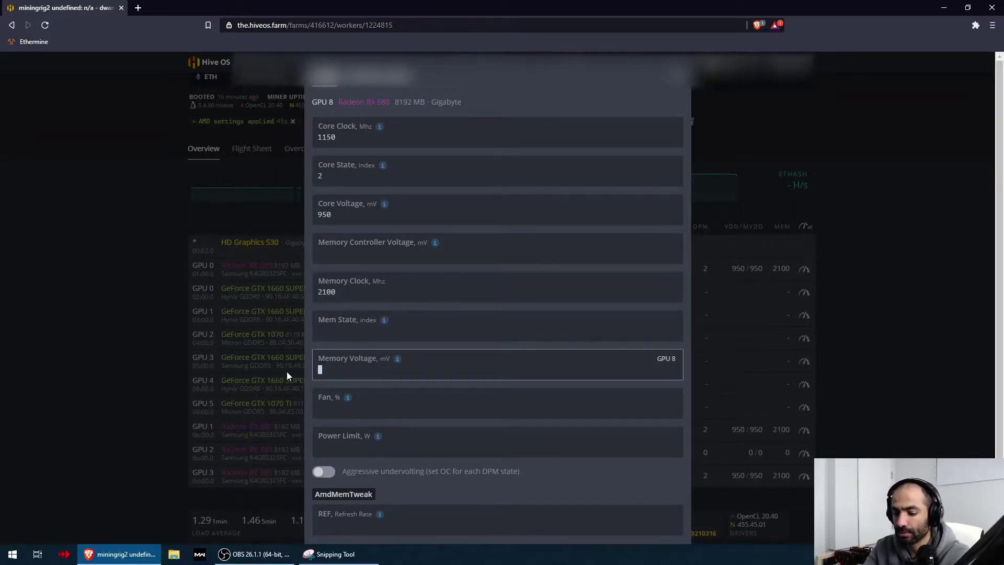
type("950")
scroll(496, 418, "down", 1)
left_click(666, 506)
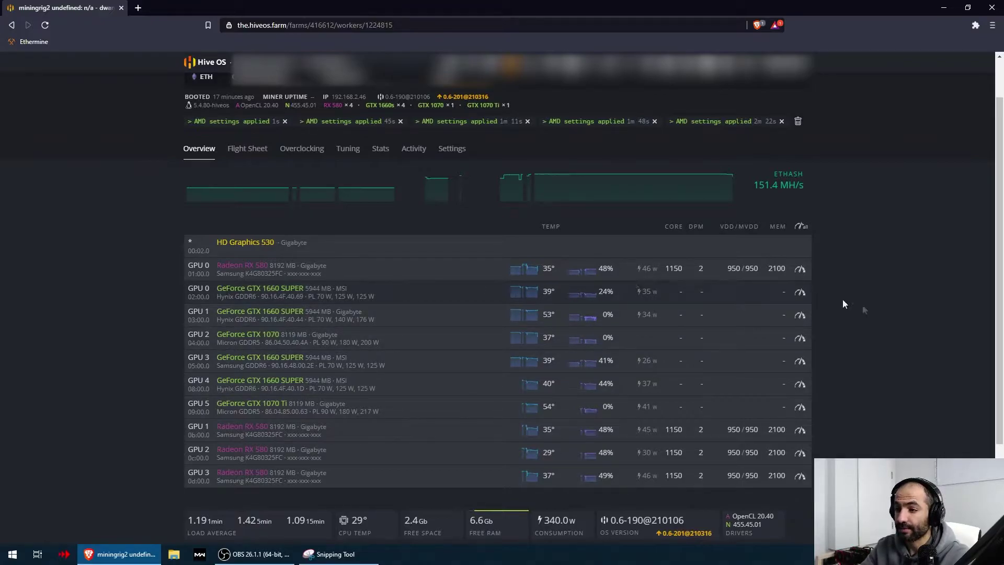
Step: Give the first GTX 1660 SUPER a -1004 memory clock and 80 W power limit
left_click(799, 293)
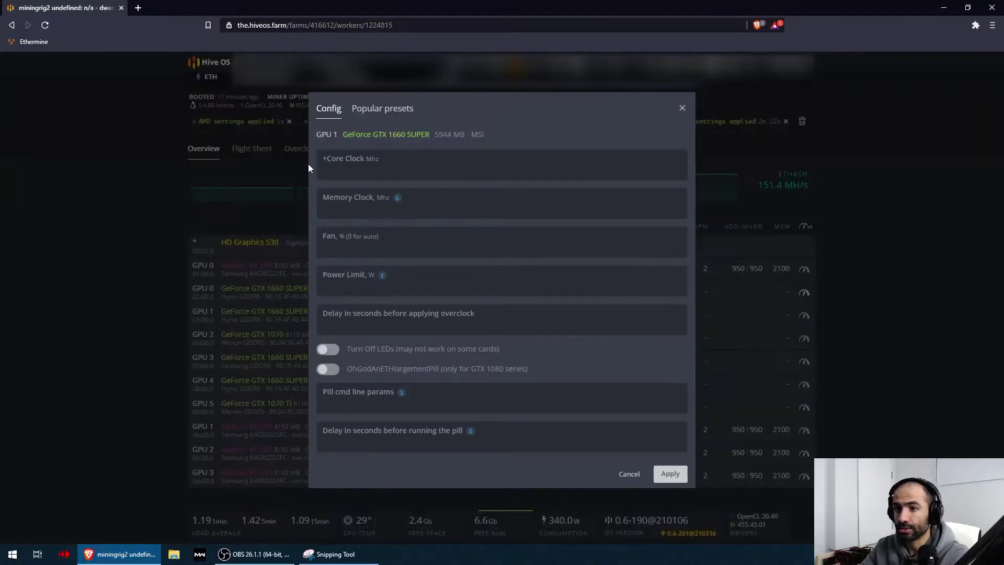
left_click(346, 211)
type("-100")
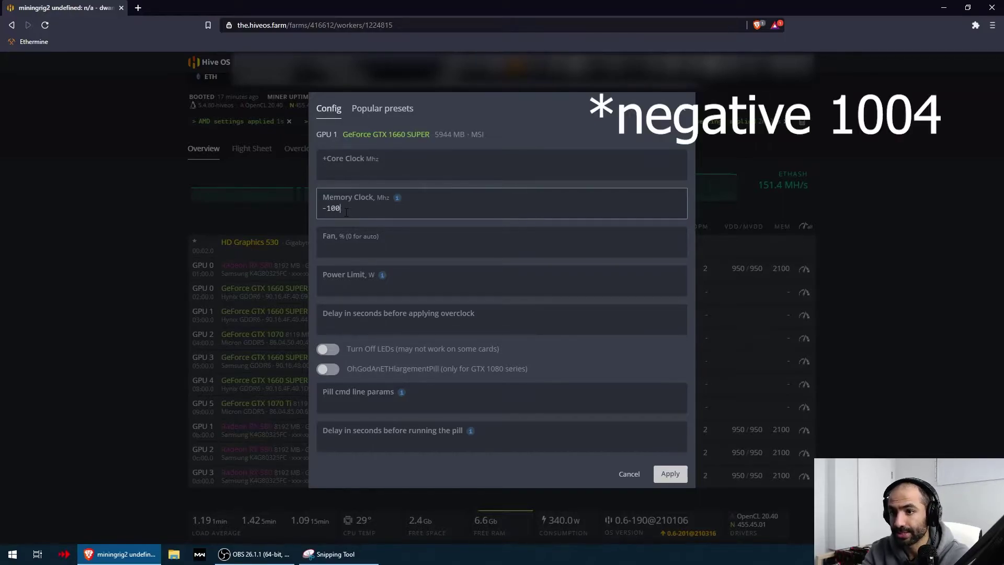
type("4")
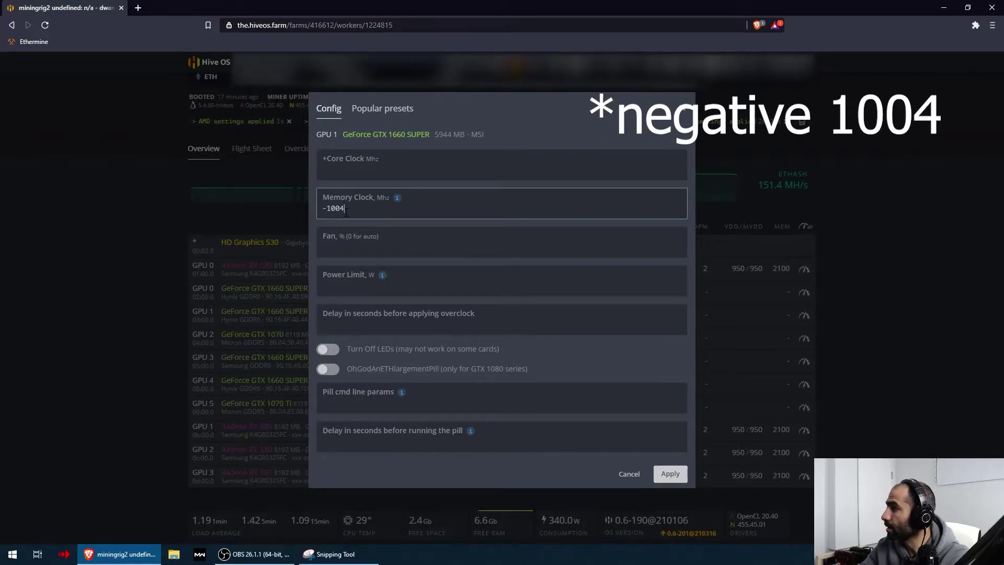
left_click(355, 293)
type("80")
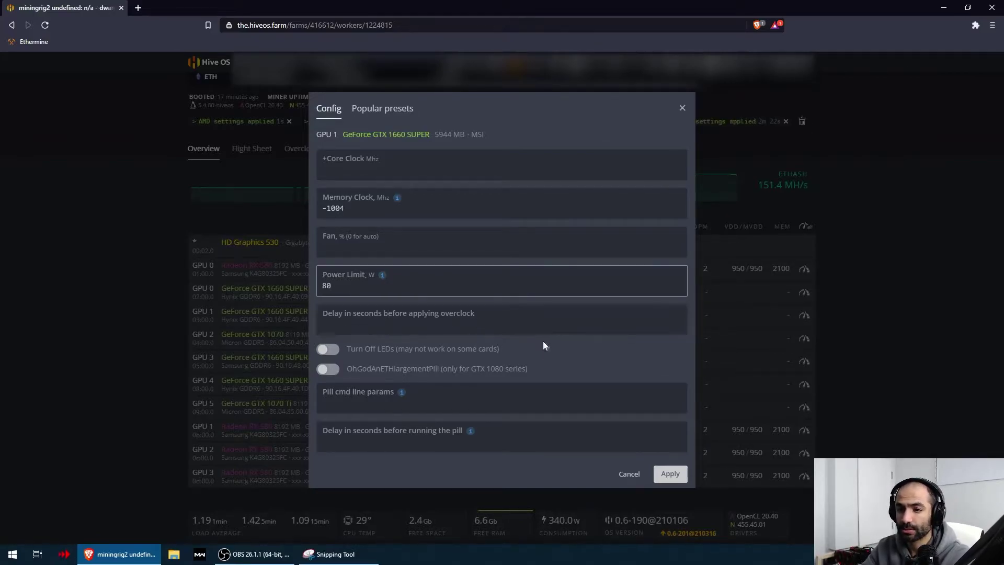
left_click(679, 481)
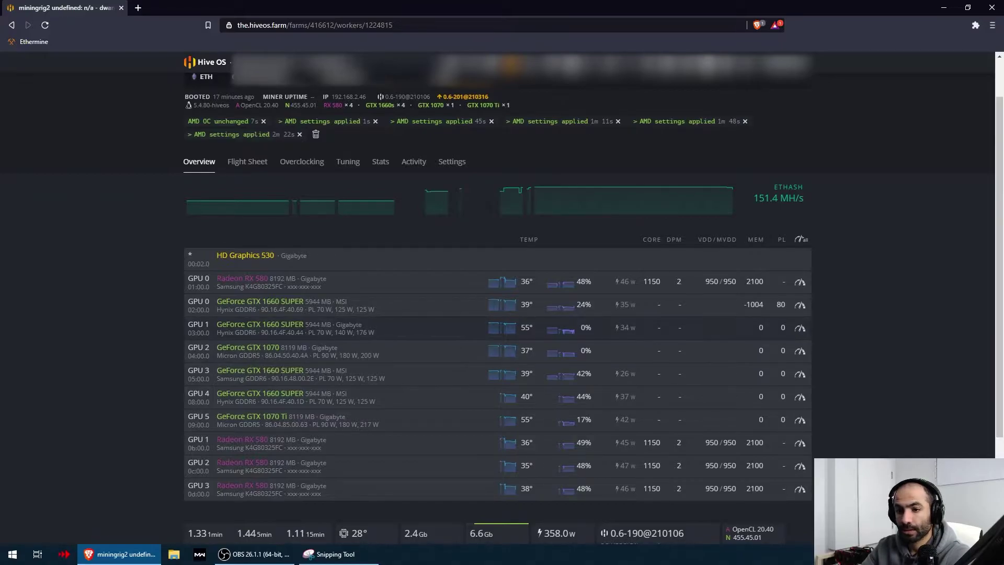
Step: Set another GTX 1660 SUPER to -1004 memory clock and 80 W power limit
left_click(800, 328)
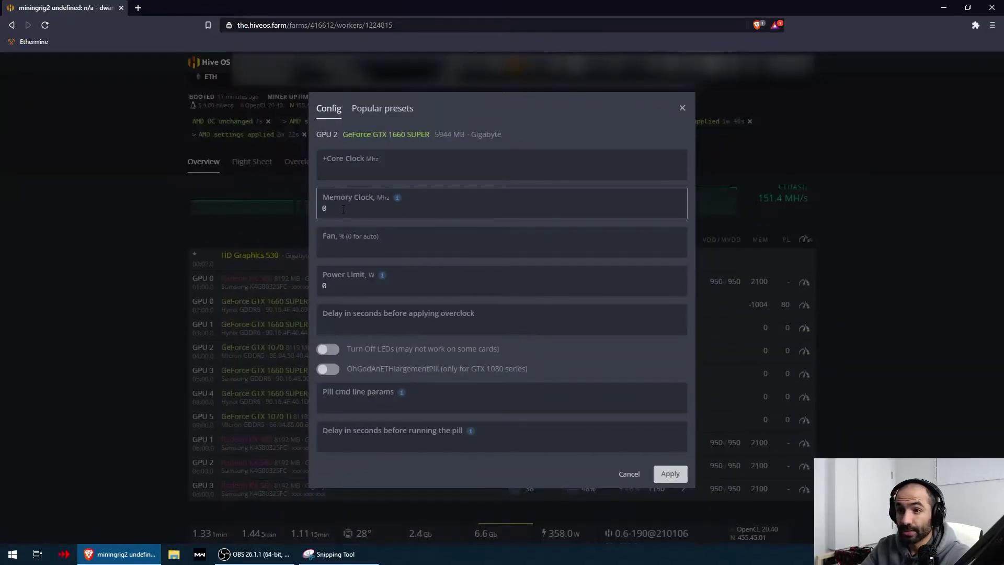
type("-1004")
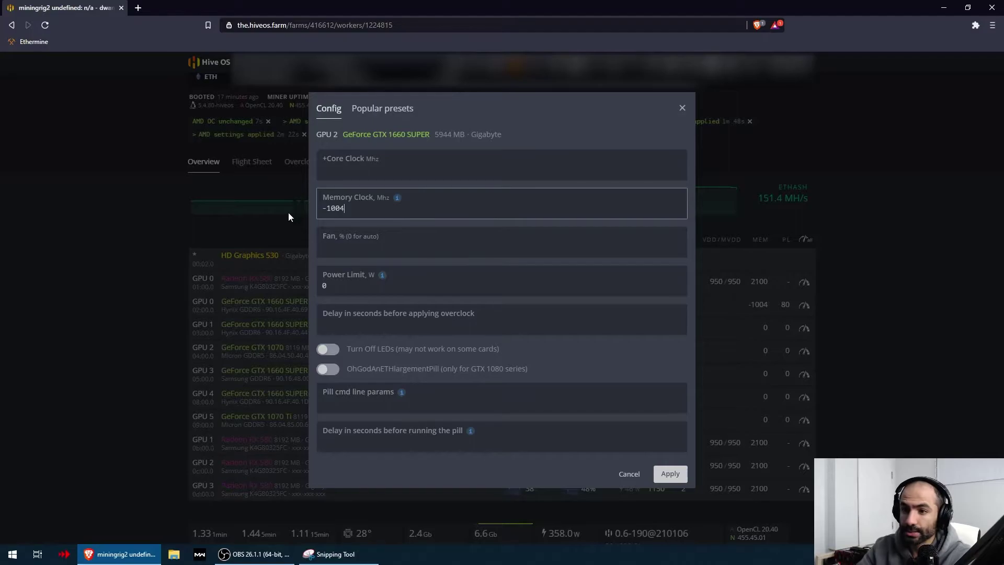
left_click(333, 282)
type("80")
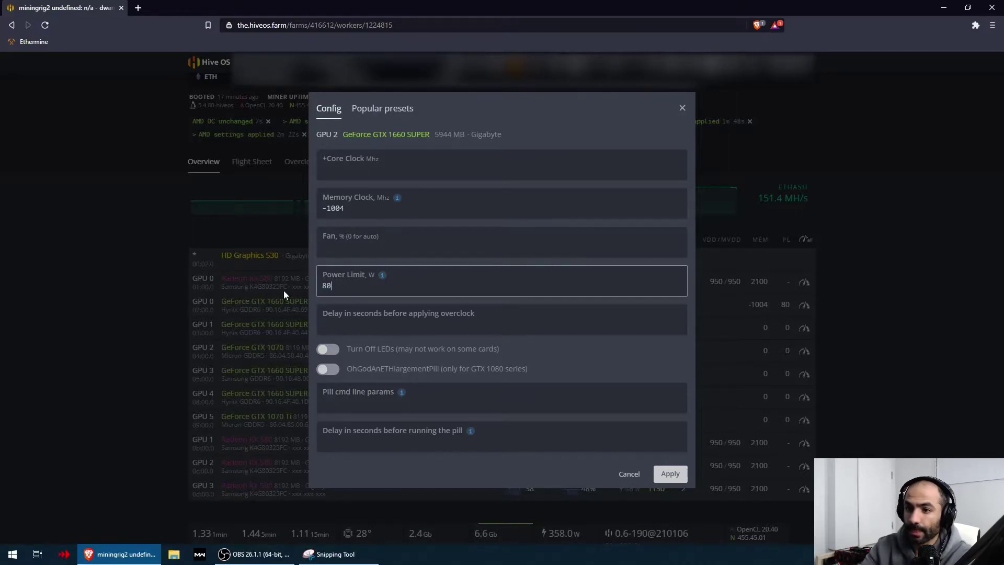
left_click(669, 473)
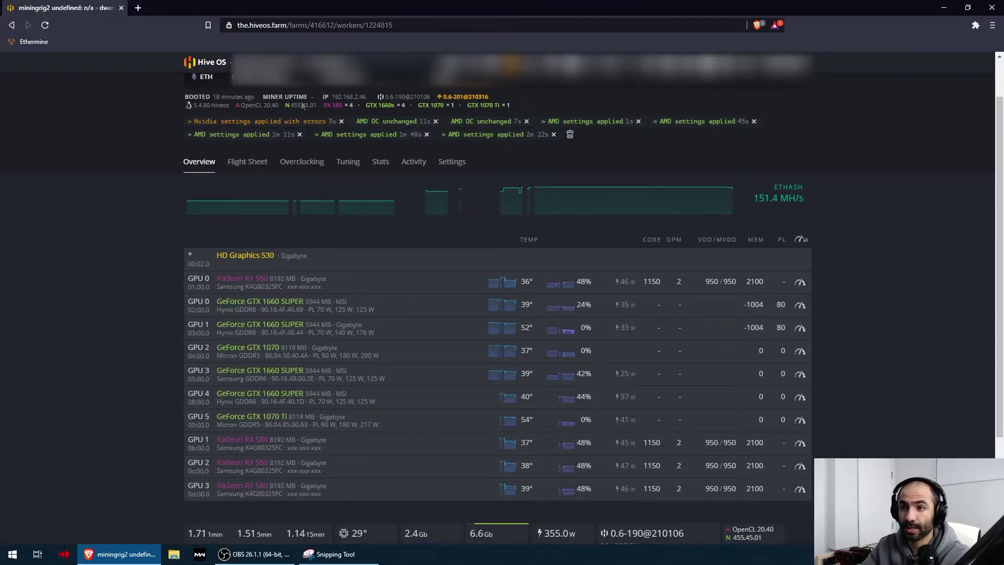
Step: Reload the worker page and give GPU 4's GTX 1660 SUPER -1004 memory and 80 W limit
left_click(46, 26)
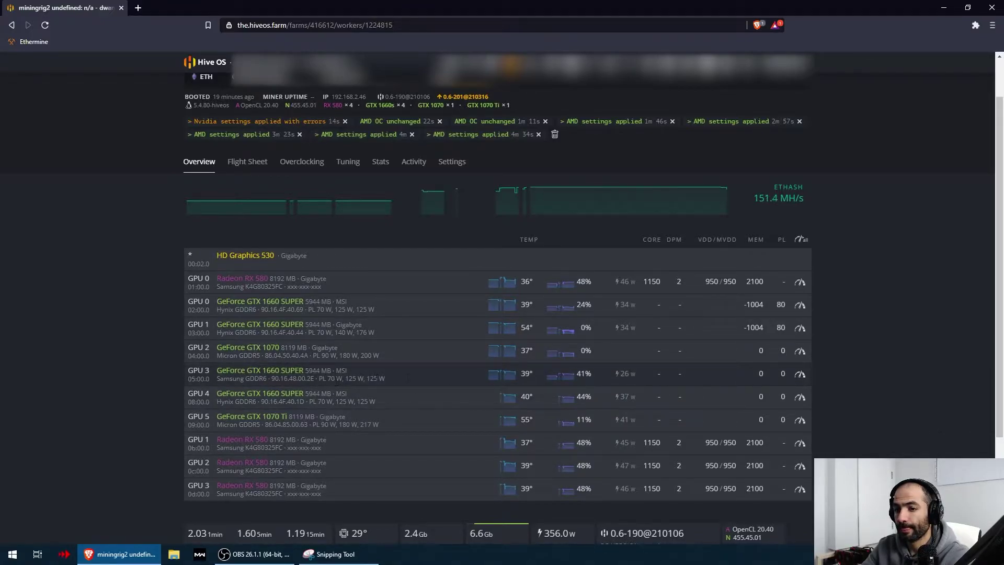
left_click(800, 396)
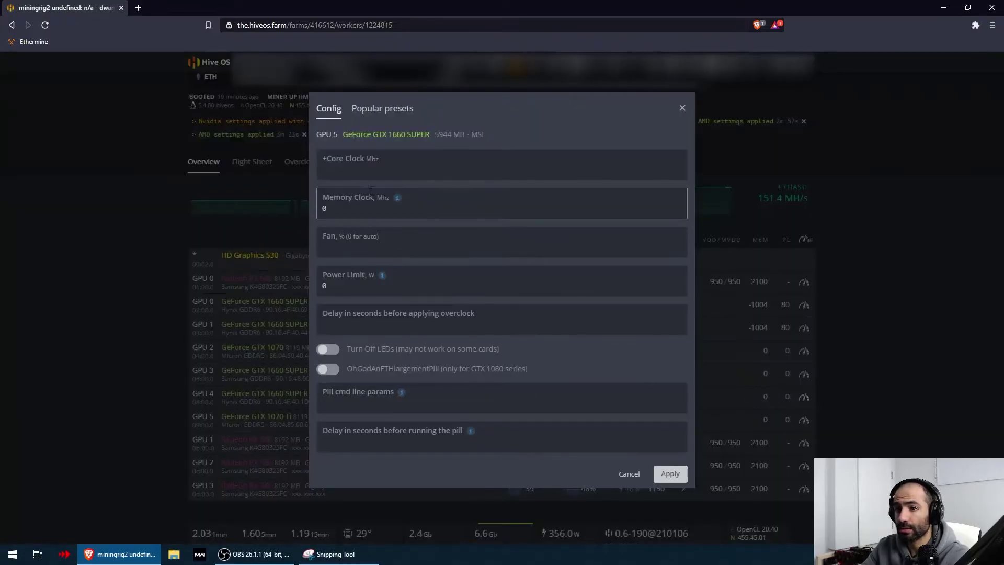
type("-1004")
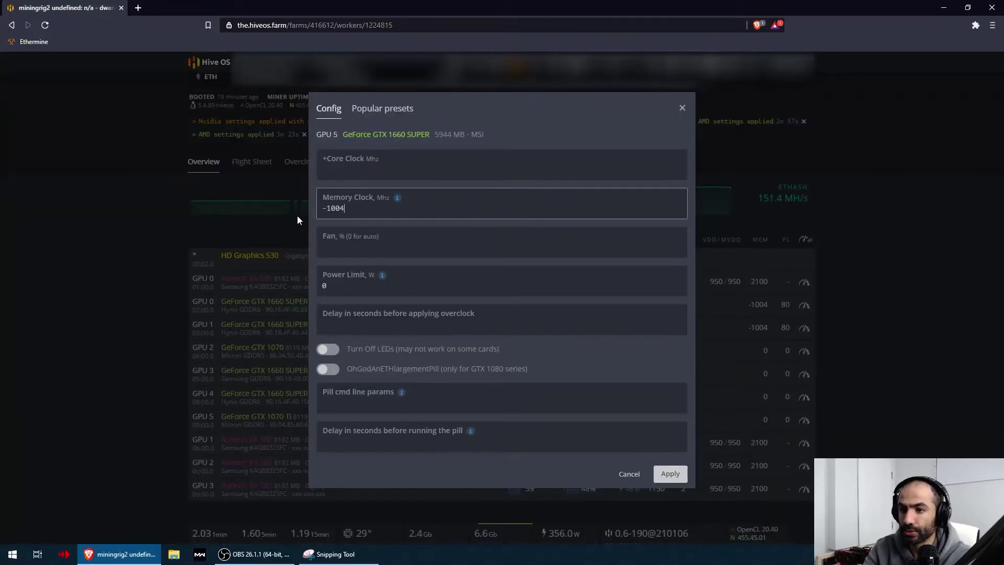
left_click(354, 278)
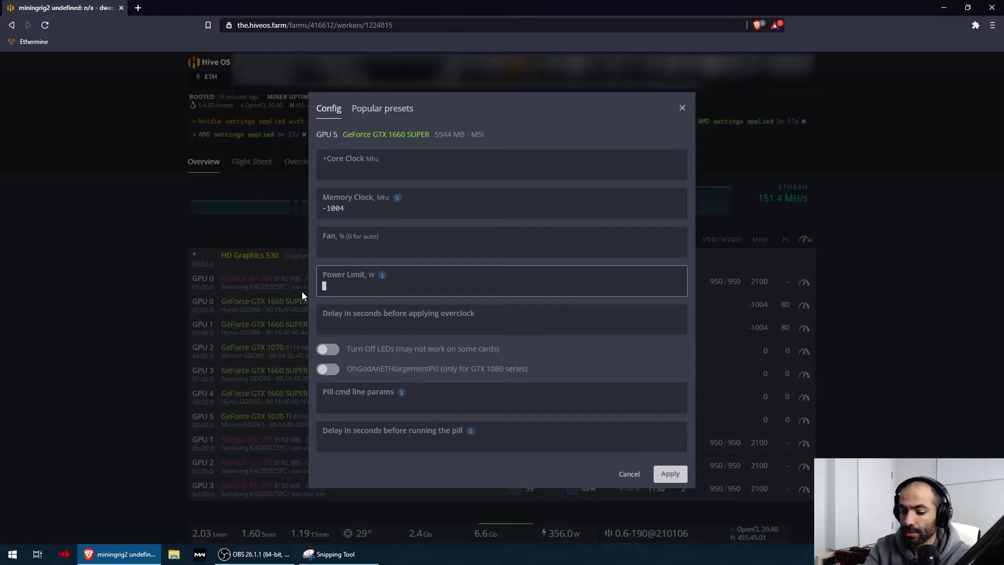
type("80")
left_click(670, 474)
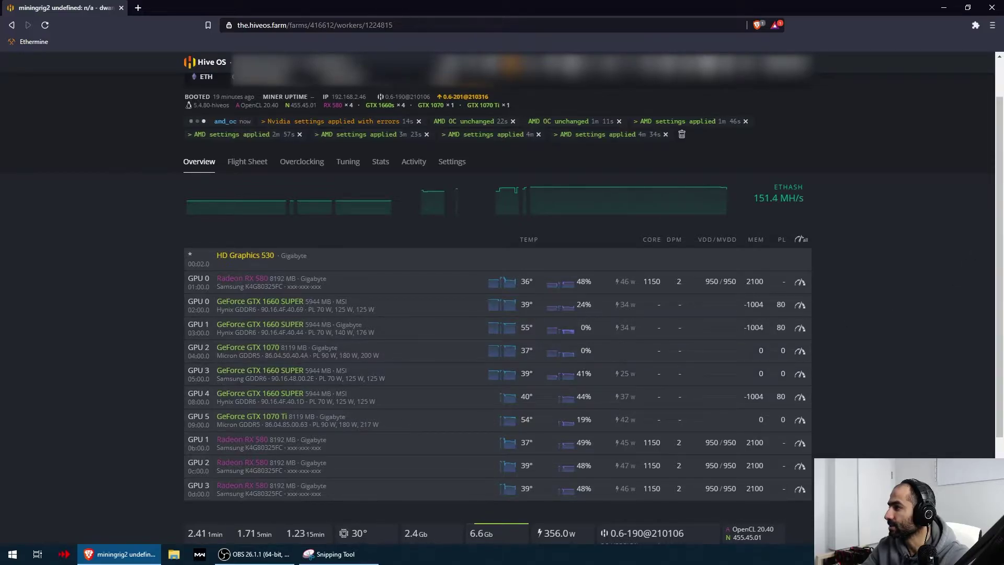
Step: Apply core -200, memory 1150 and an 80 W power limit to GPU 3's GTX 1660 SUPER
left_click(352, 397)
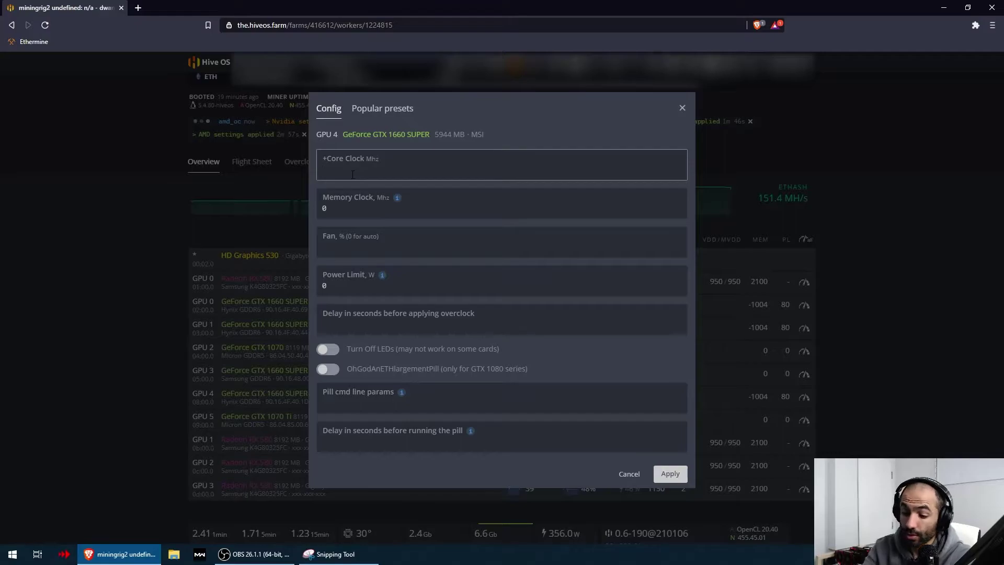
type("-200")
key("Tab")
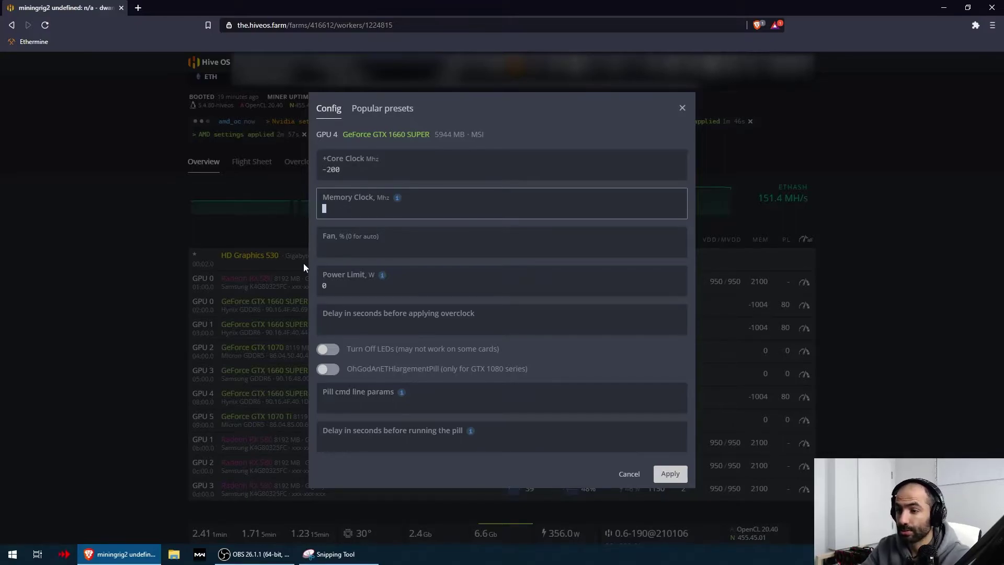
type("11")
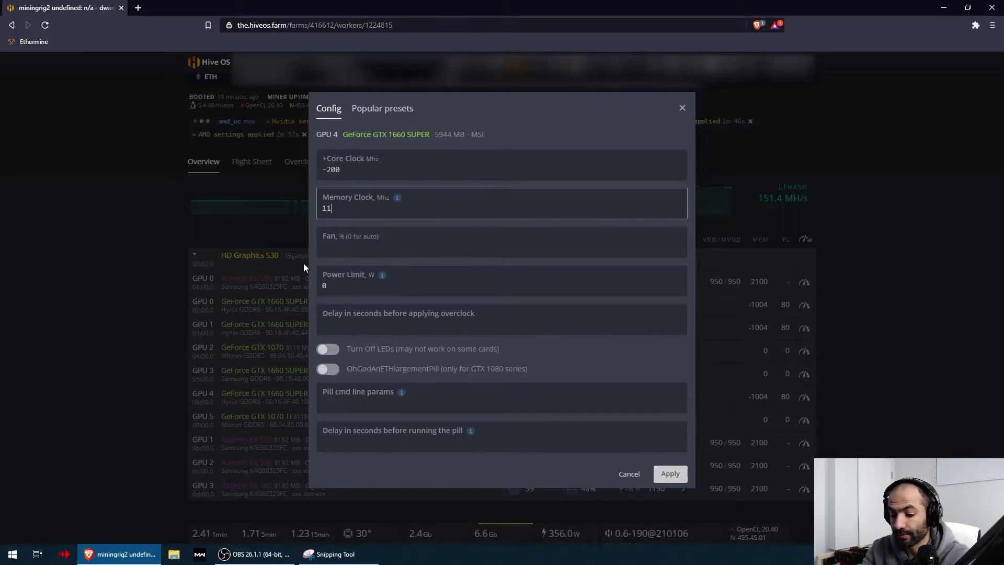
type("50")
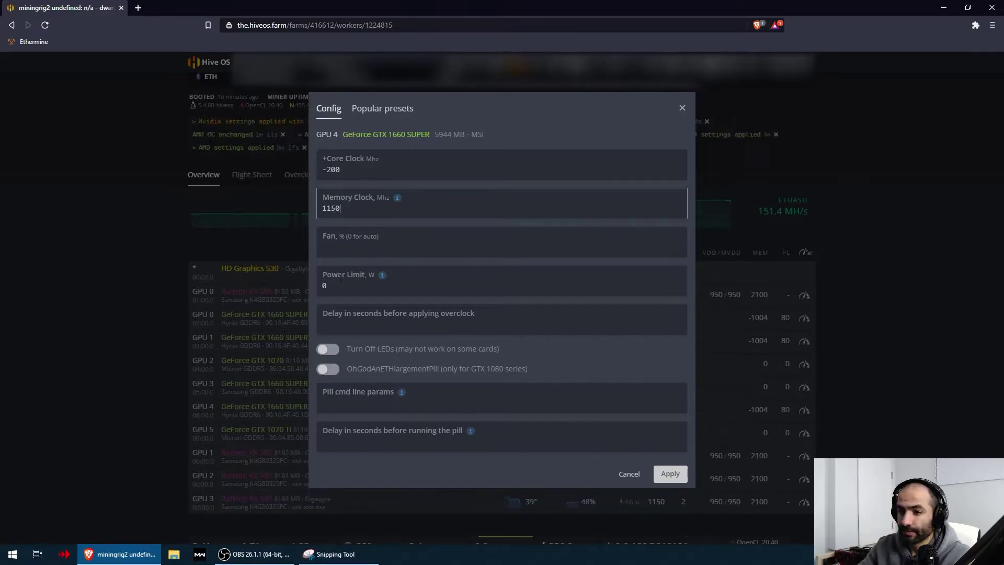
left_click(312, 285)
type("80")
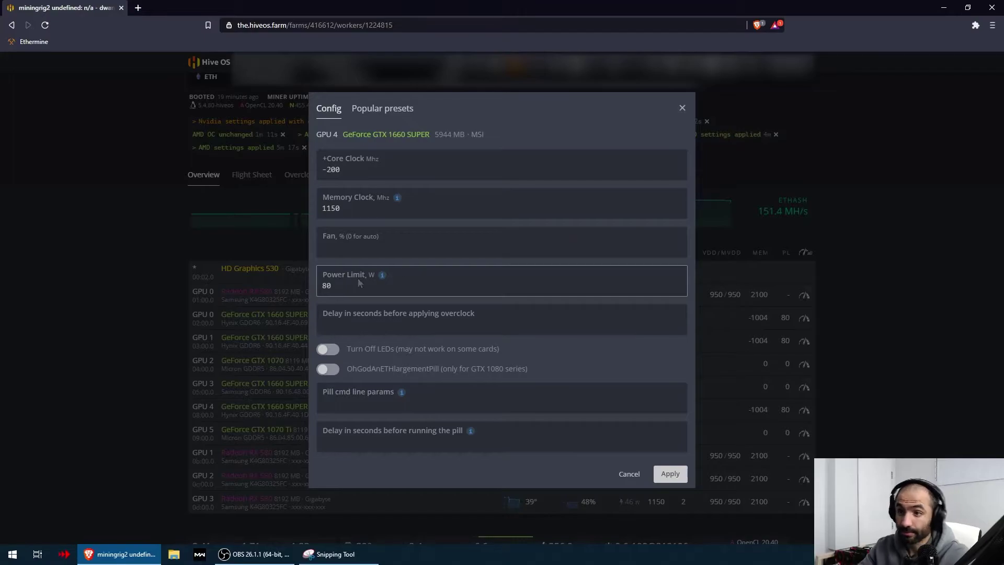
left_click(670, 473)
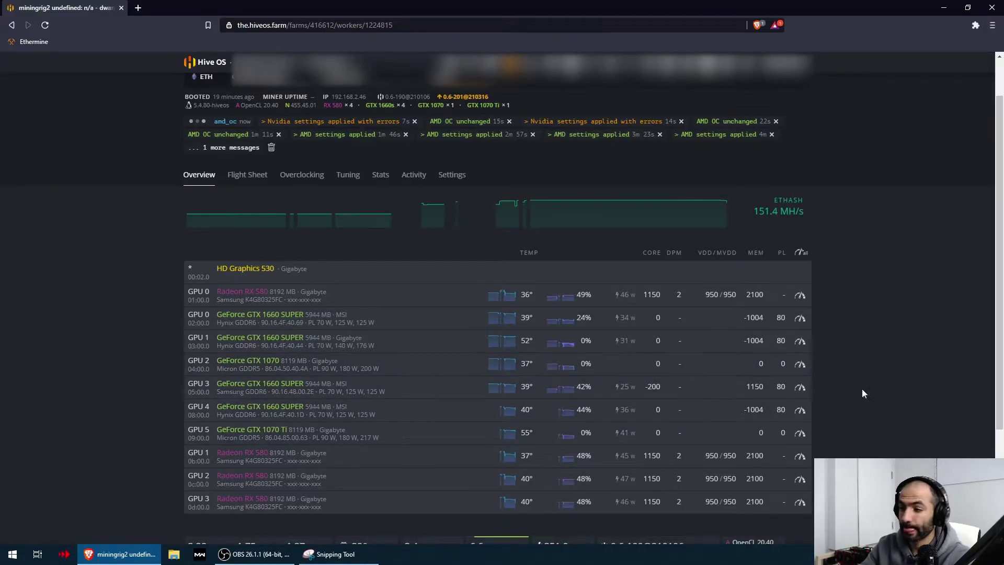
Step: Apply core clock 150, memory clock 1100 and a 110 W power limit to the GTX 1070
left_click(800, 365)
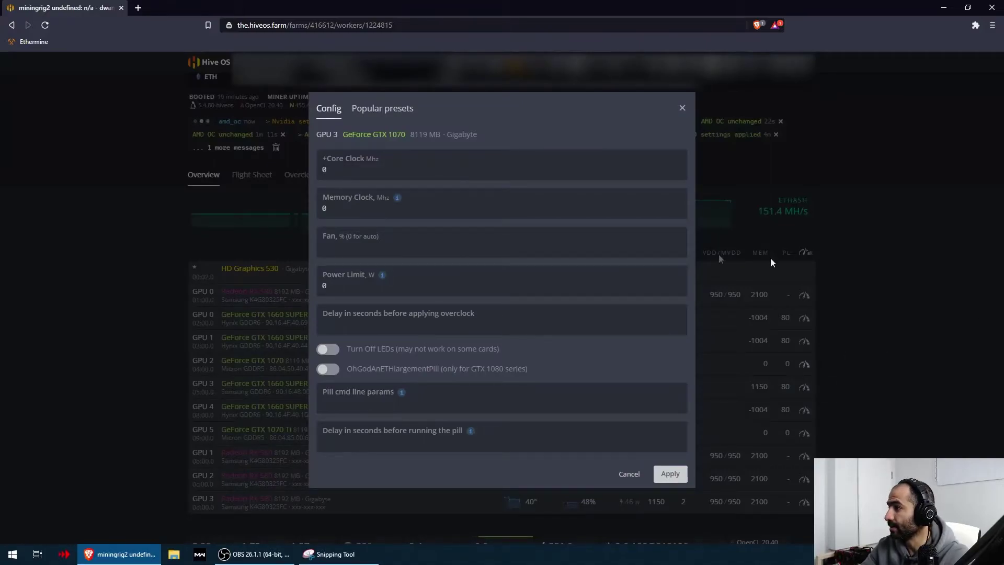
double_click(324, 170)
type("150")
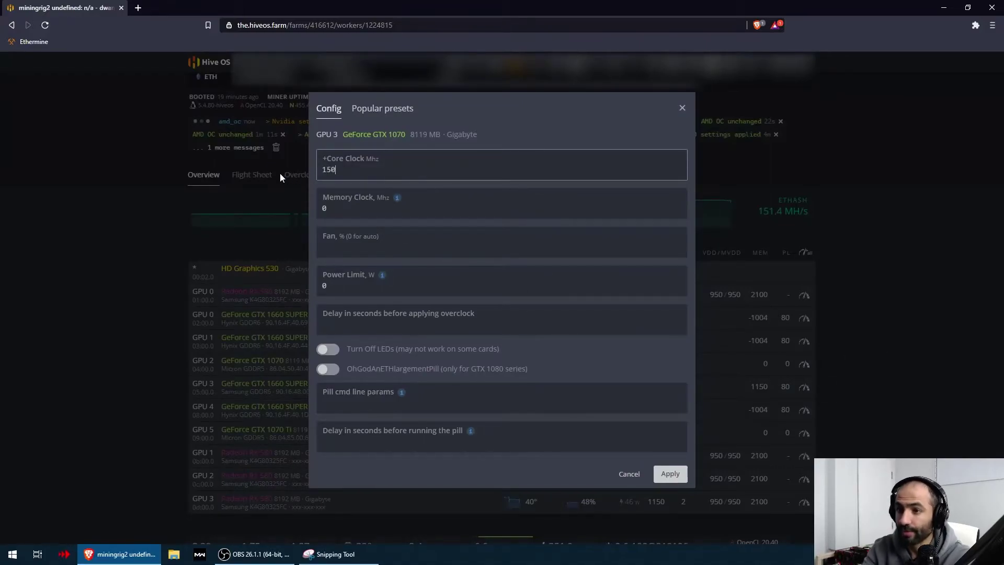
key("Tab")
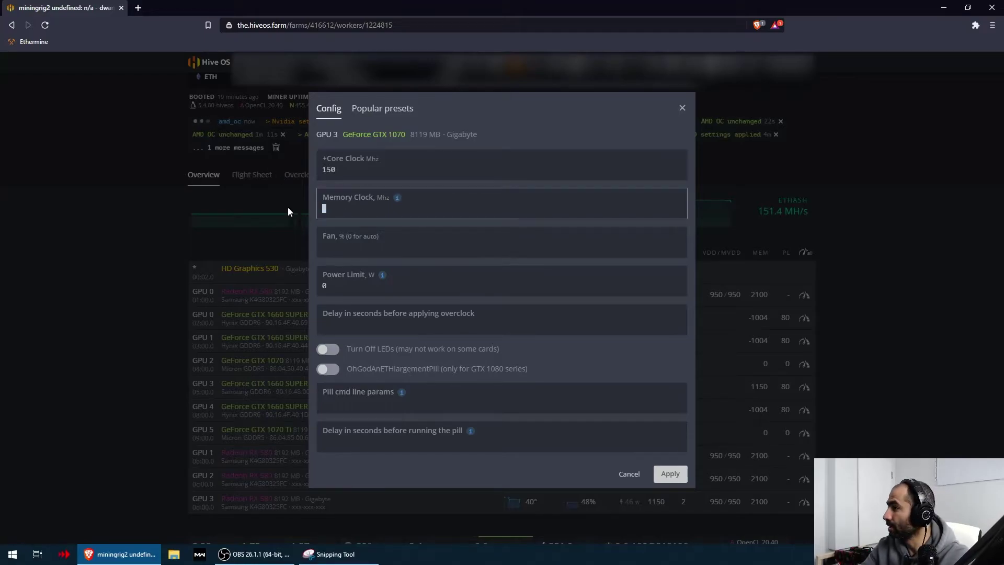
type("1100")
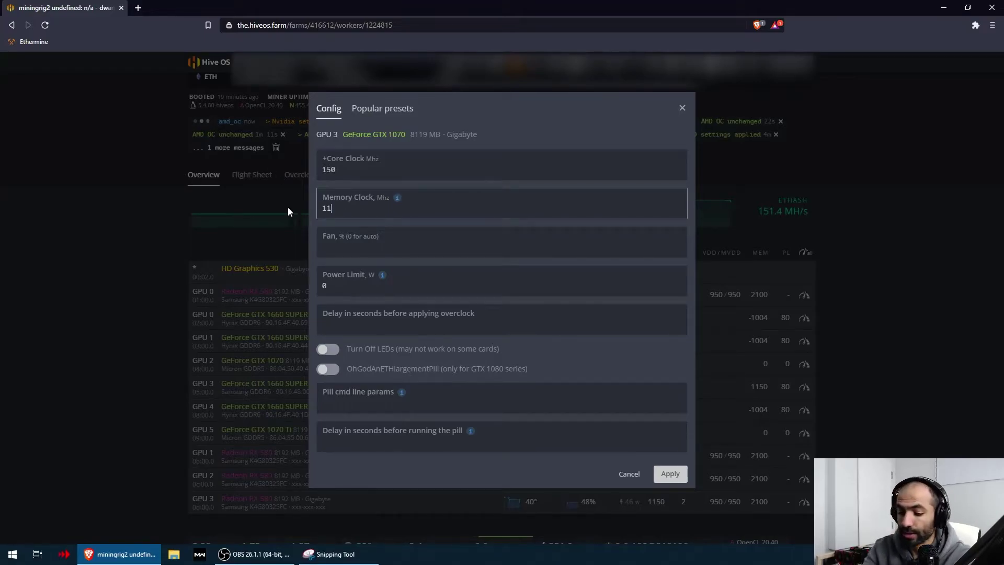
double_click(325, 285)
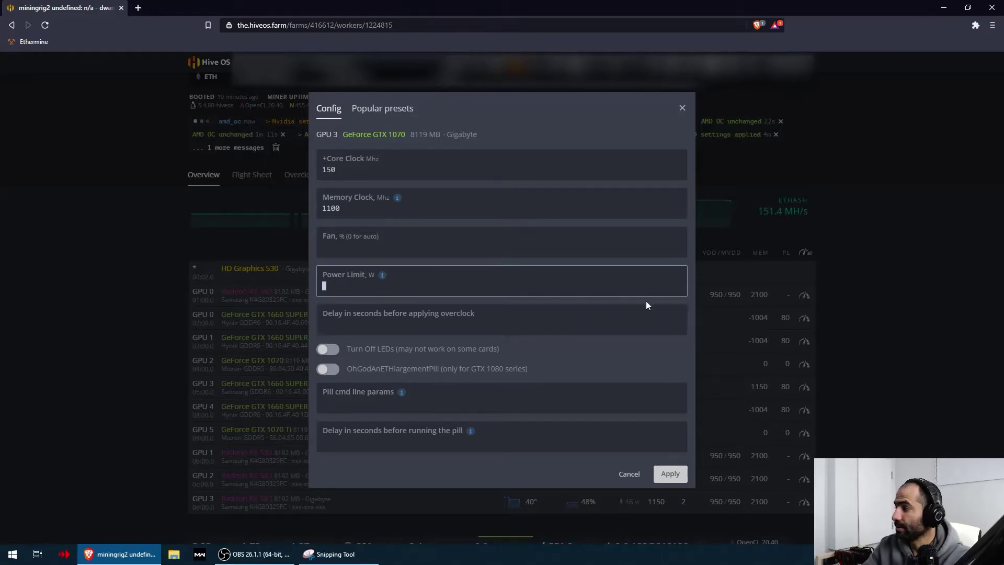
type("110")
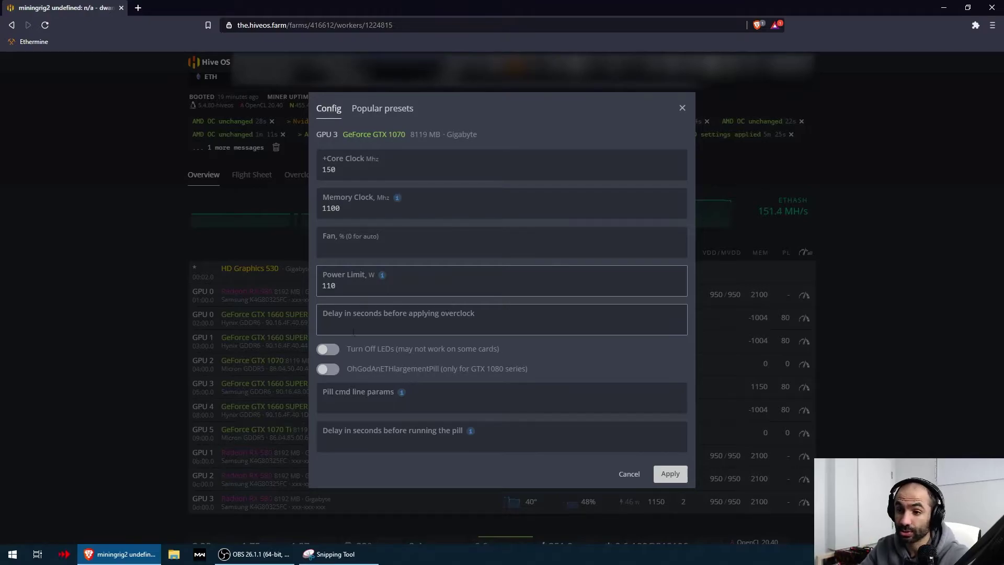
left_click(669, 472)
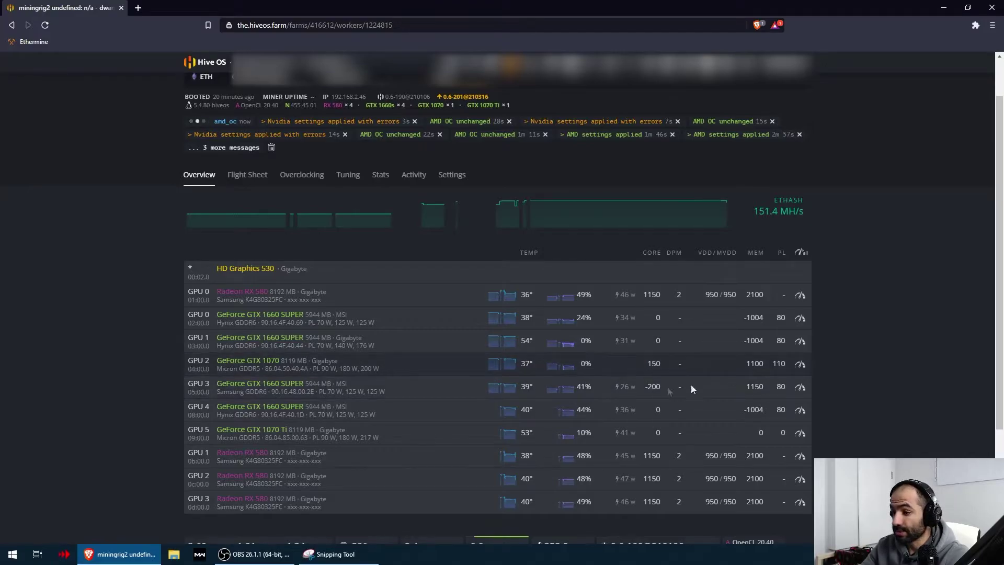
Step: Overclock GPU 5 GTX 1070 Ti to core 150, memory 1100 and power limit 110 W
double_click(229, 369)
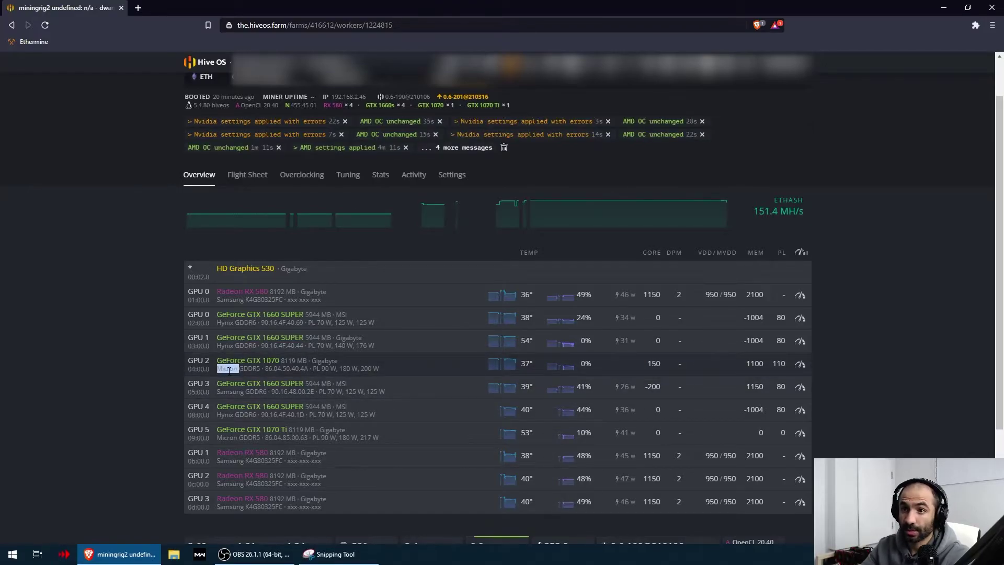
left_click(228, 370)
left_click(747, 435)
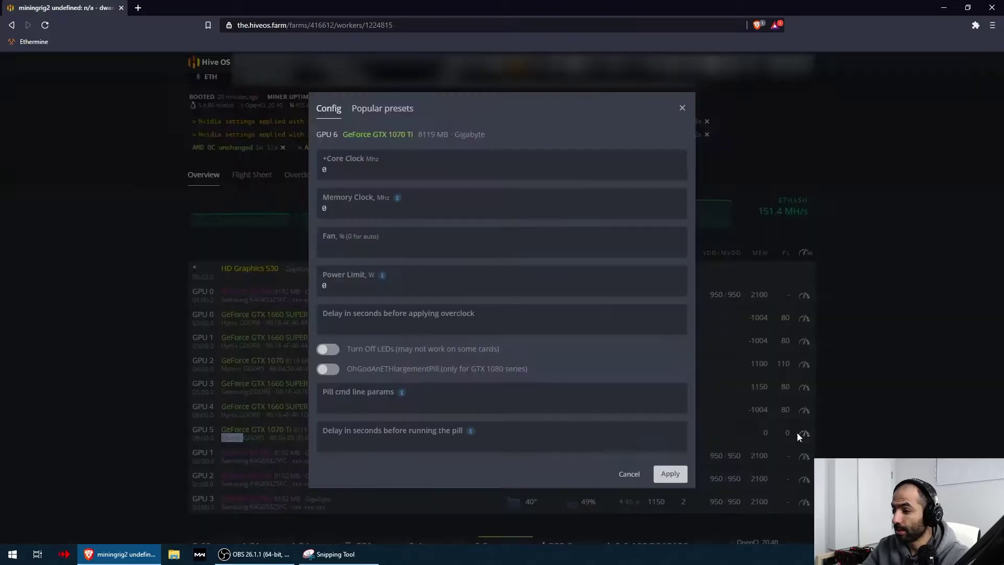
type("150")
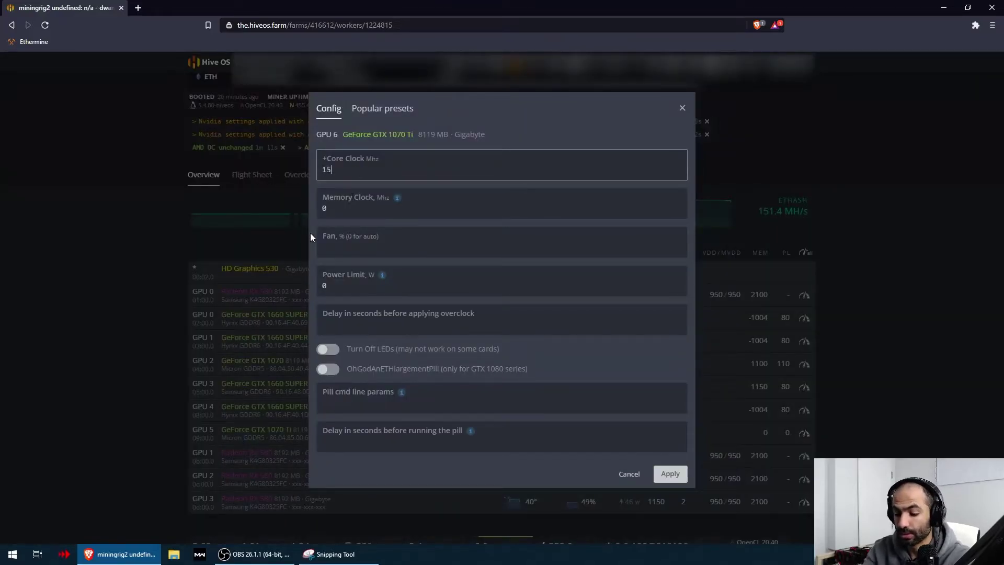
left_click(346, 211)
key("BackSpace")
type("1100")
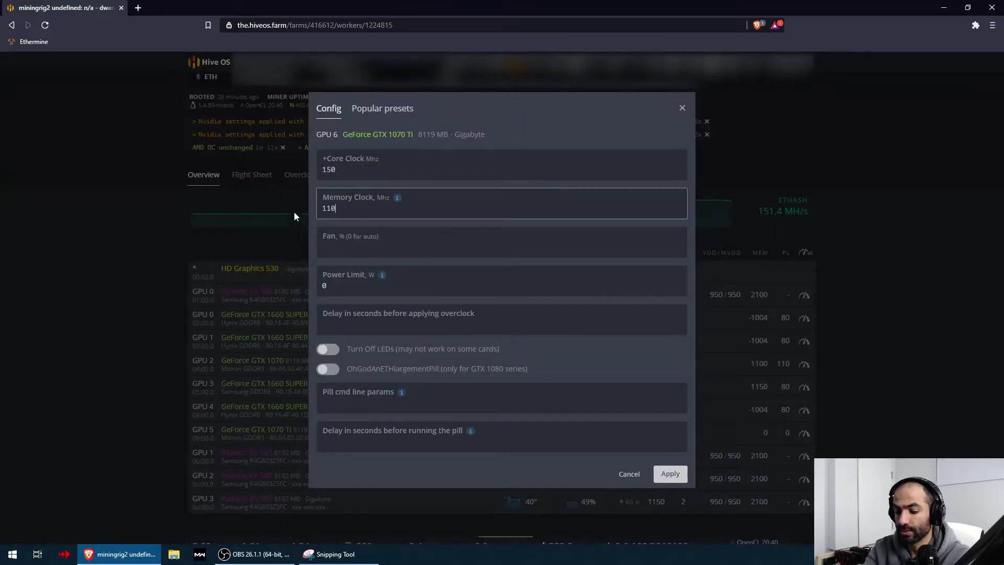
left_click(340, 288)
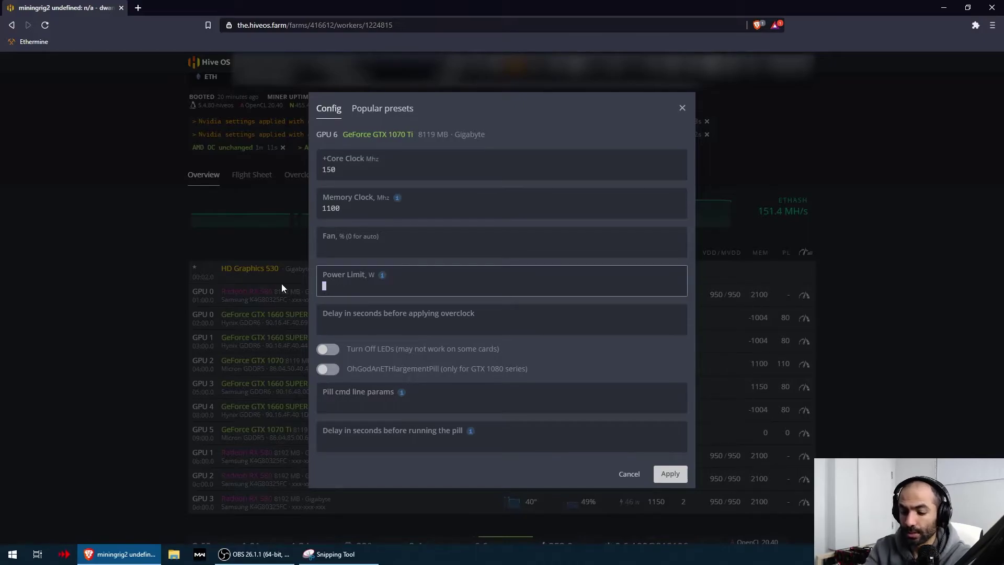
key("BackSpace")
type("110")
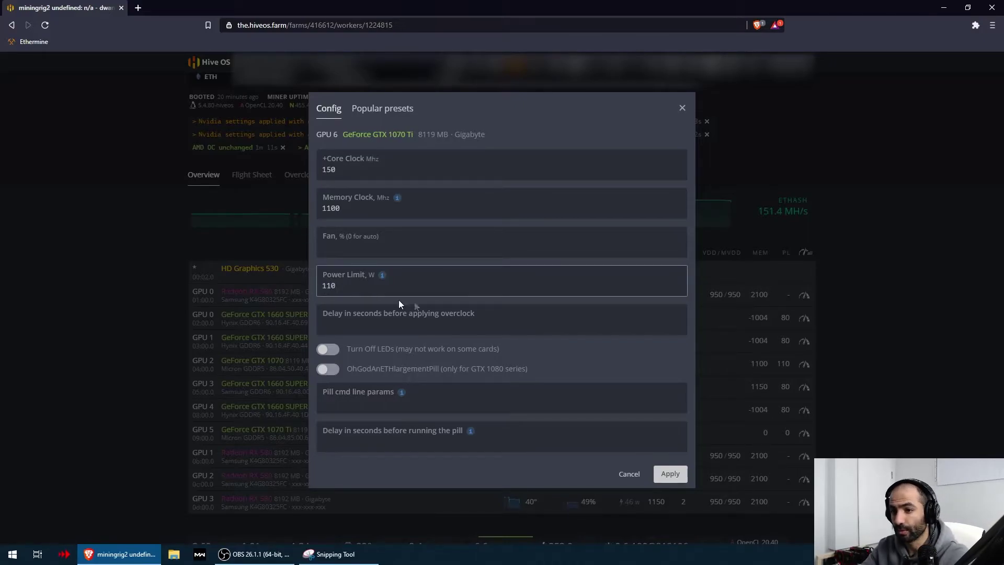
left_click(671, 475)
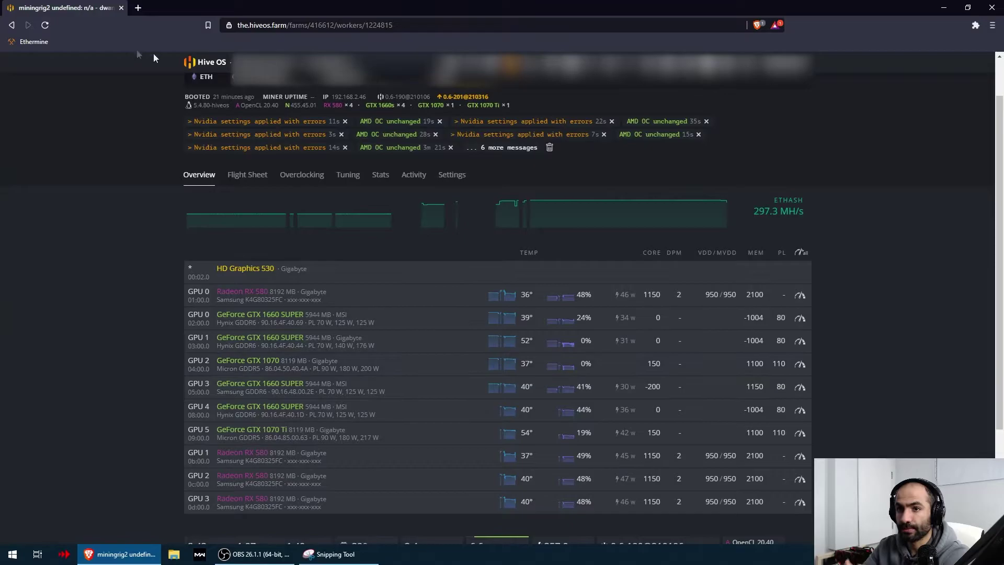
left_click(45, 24)
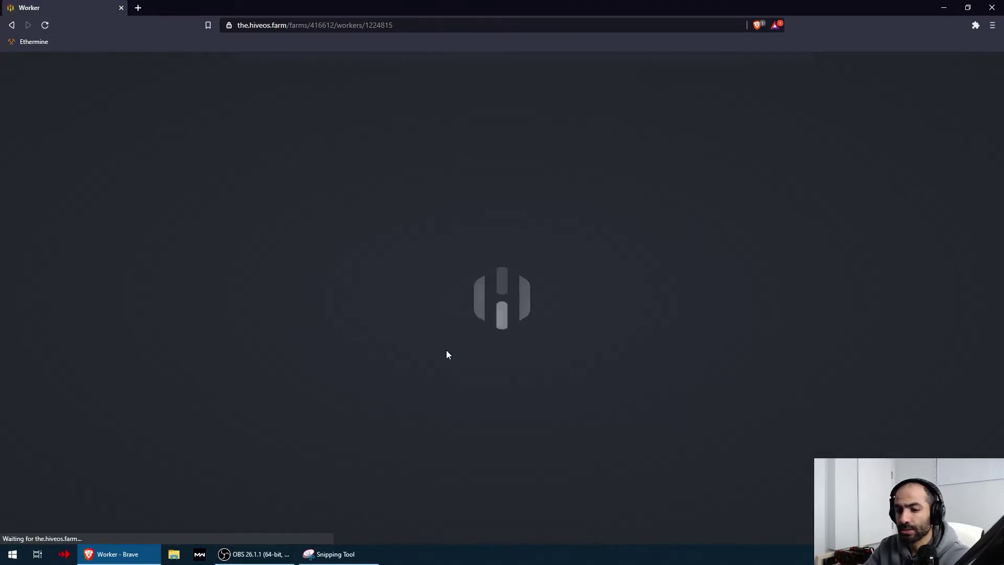
scroll(447, 354, "down", 1)
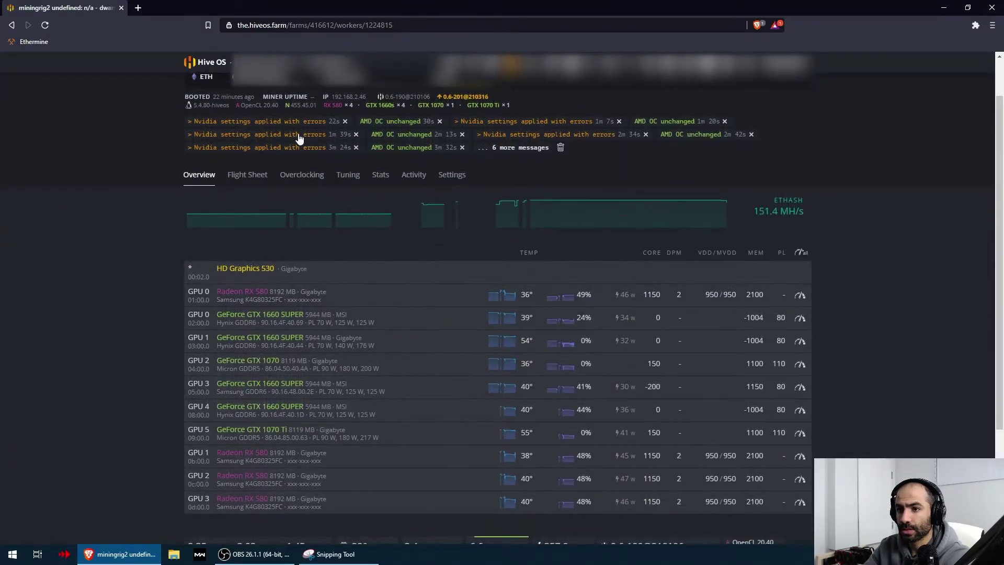
left_click(560, 149)
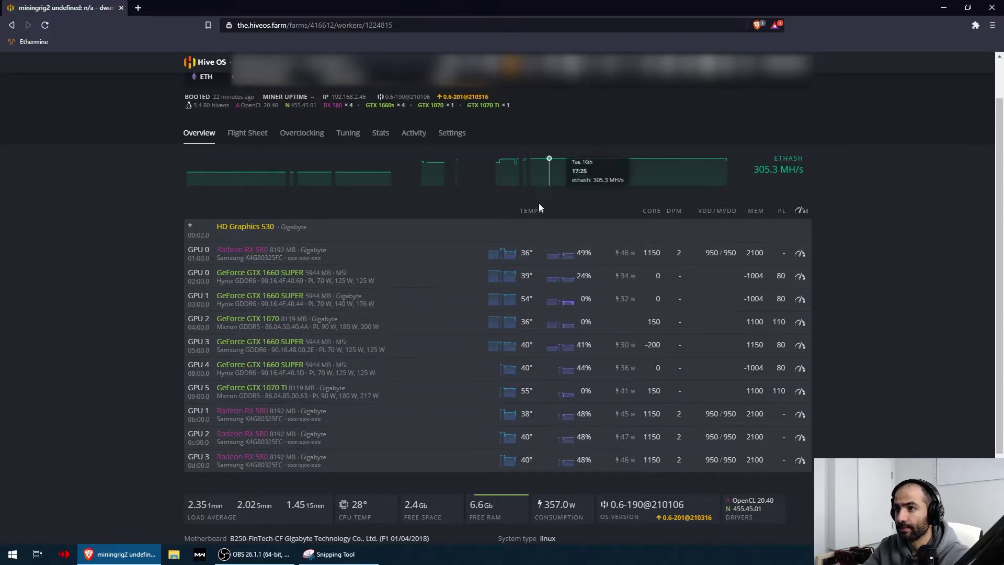
Step: Reapply the Rigs flight sheet to miningrig2
scroll(538, 203, "up", 1)
left_click(594, 139)
left_click(594, 179)
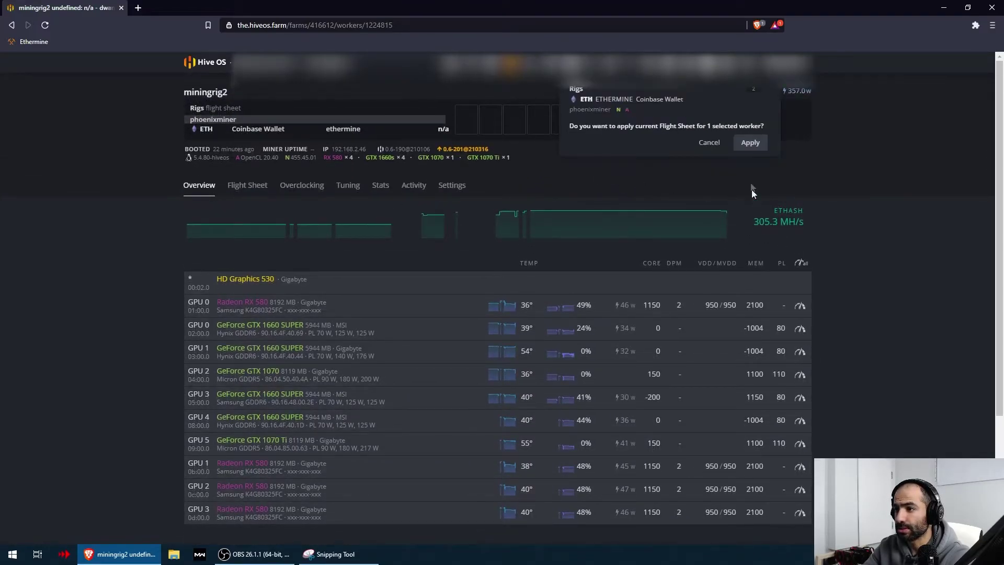
left_click(750, 142)
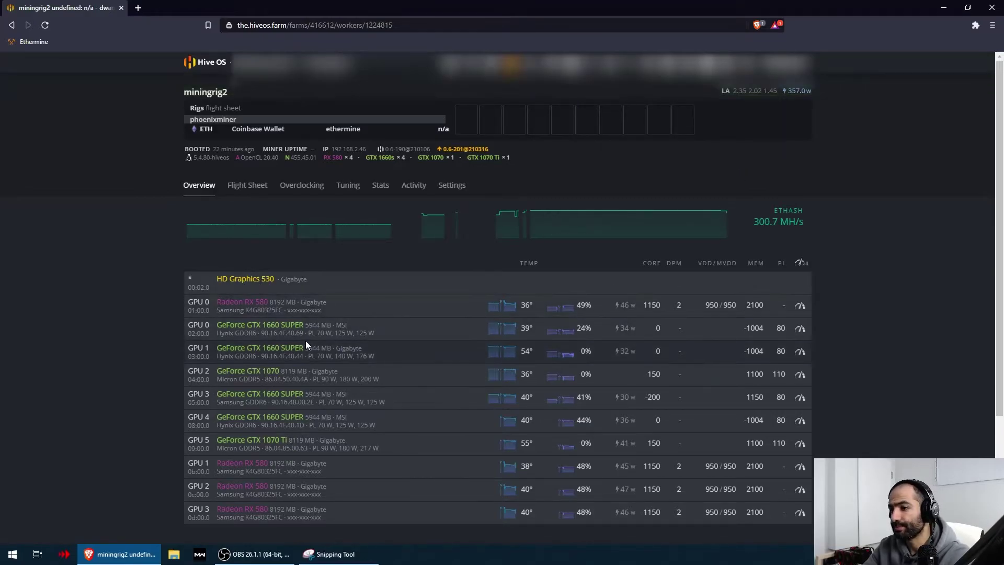
scroll(308, 348, "down", 1)
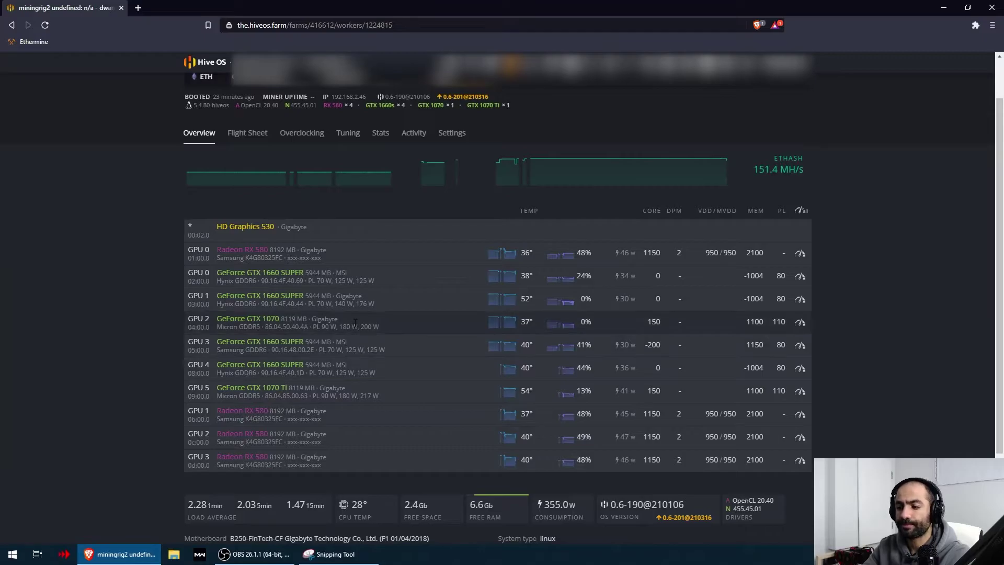
scroll(346, 313, "up", 1)
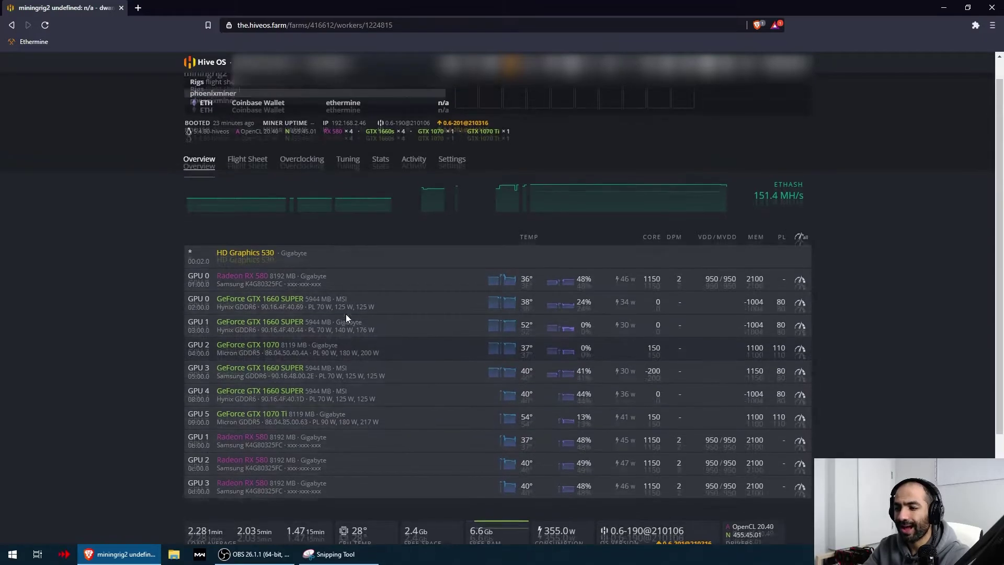
scroll(346, 313, "down", 1)
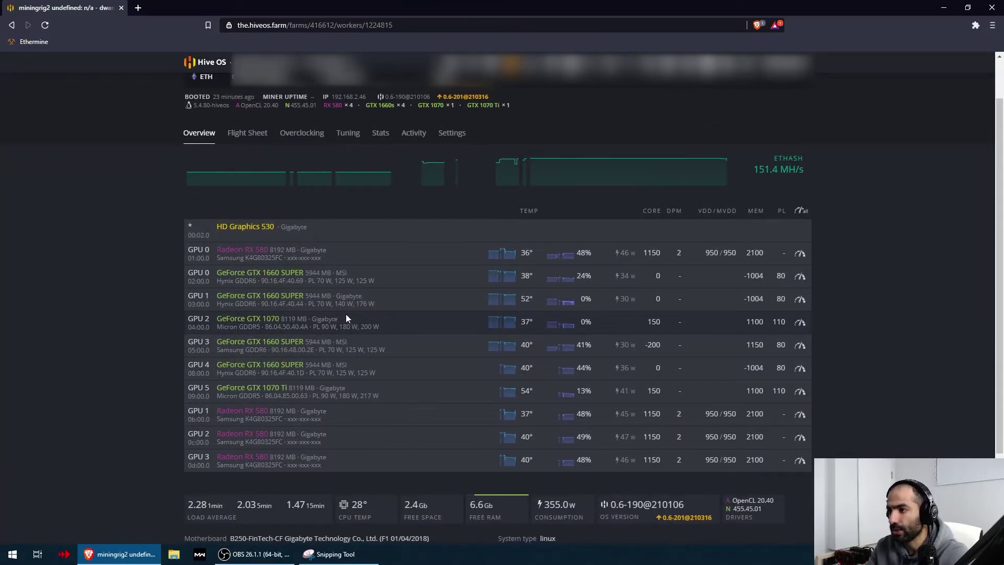
scroll(350, 307, "up", 1)
Step: Start a Hive Shell session on the rig and open its status window
left_click(616, 74)
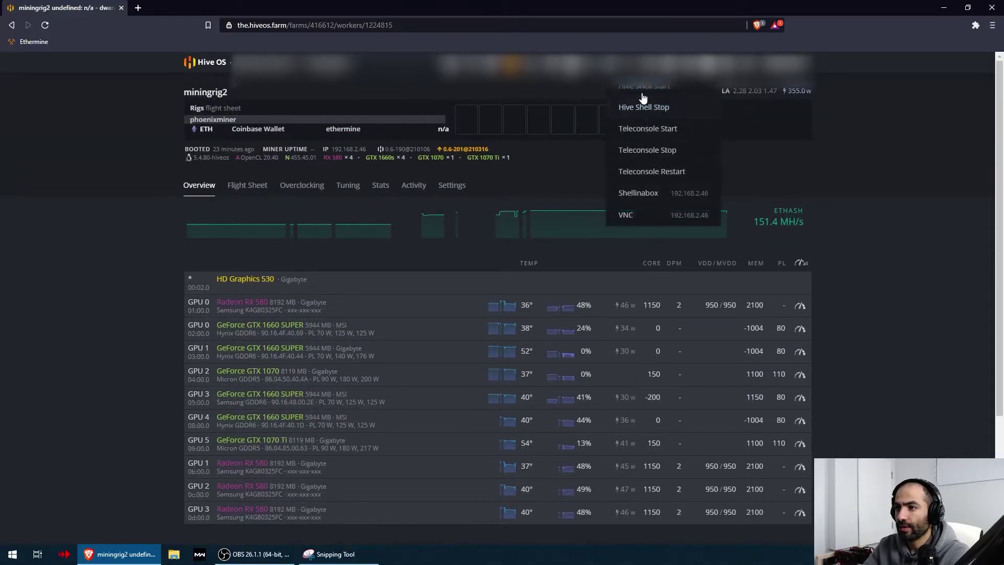
left_click(642, 94)
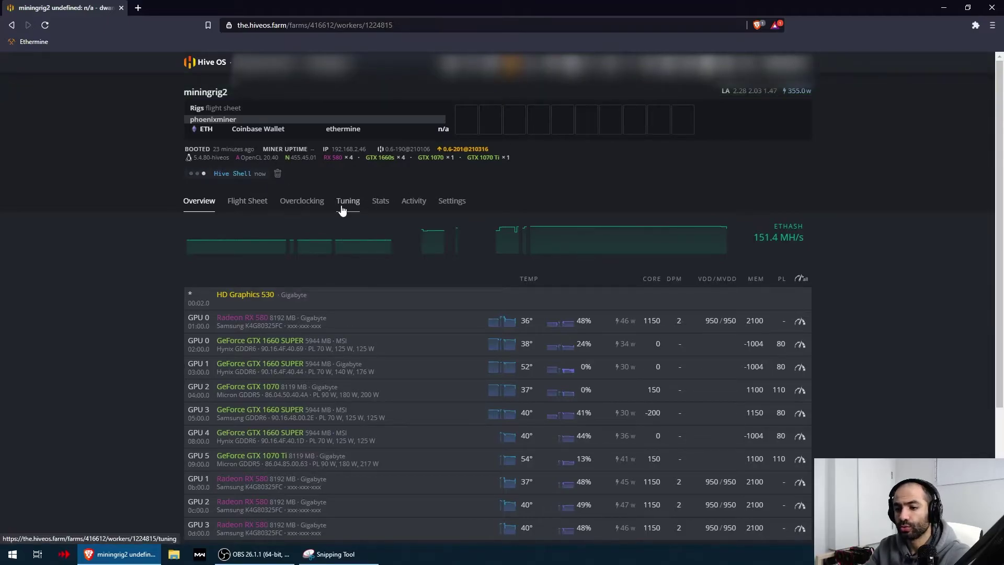
scroll(343, 210, "down", 1)
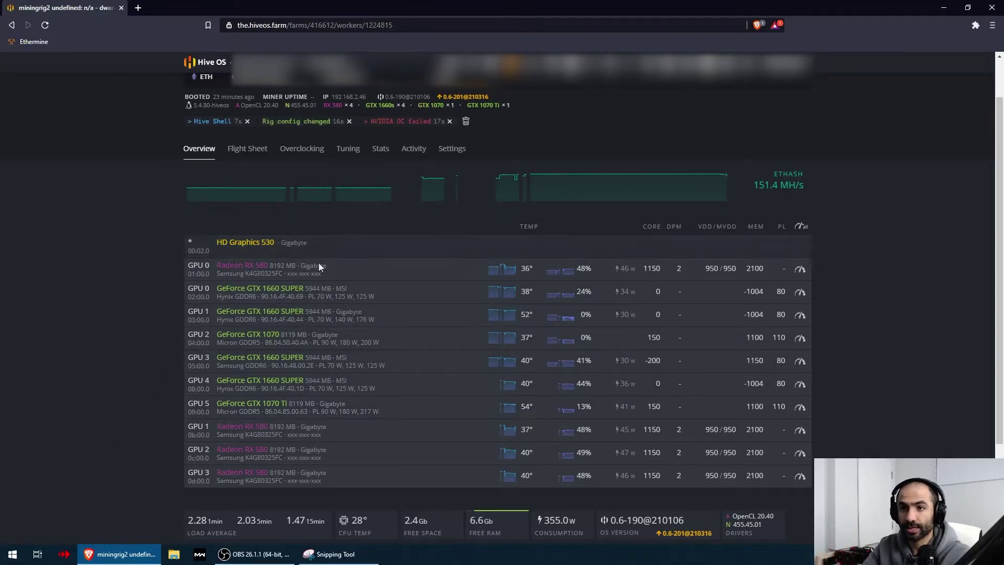
left_click(219, 124)
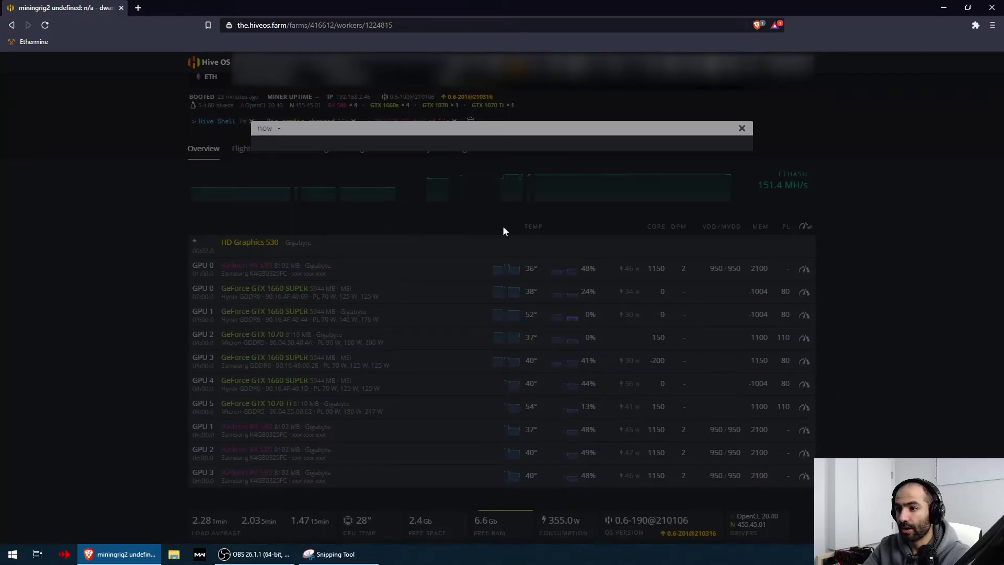
left_click(742, 128)
left_click(217, 123)
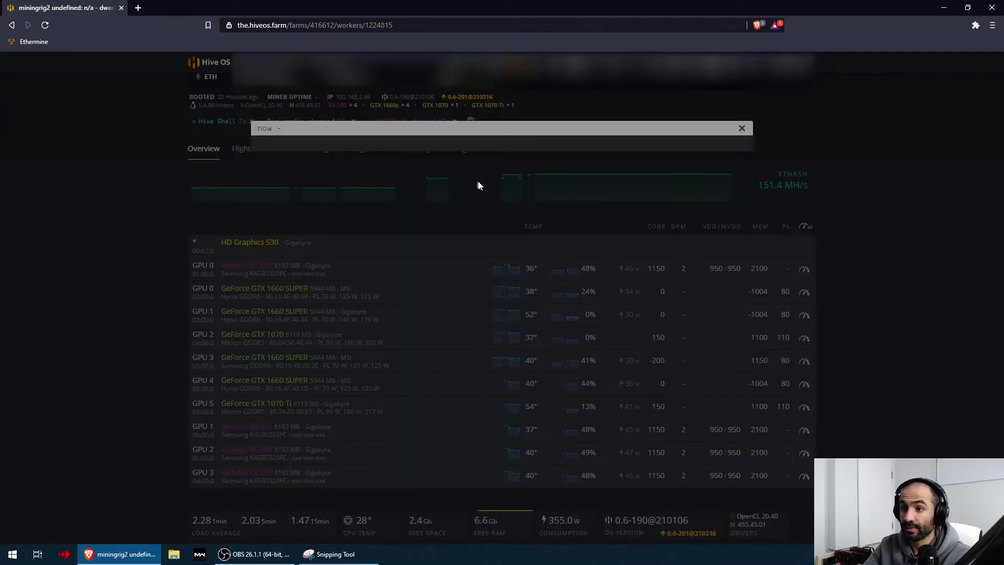
Step: Reload the page to view the rig's phoenixminer console output
left_click(45, 25)
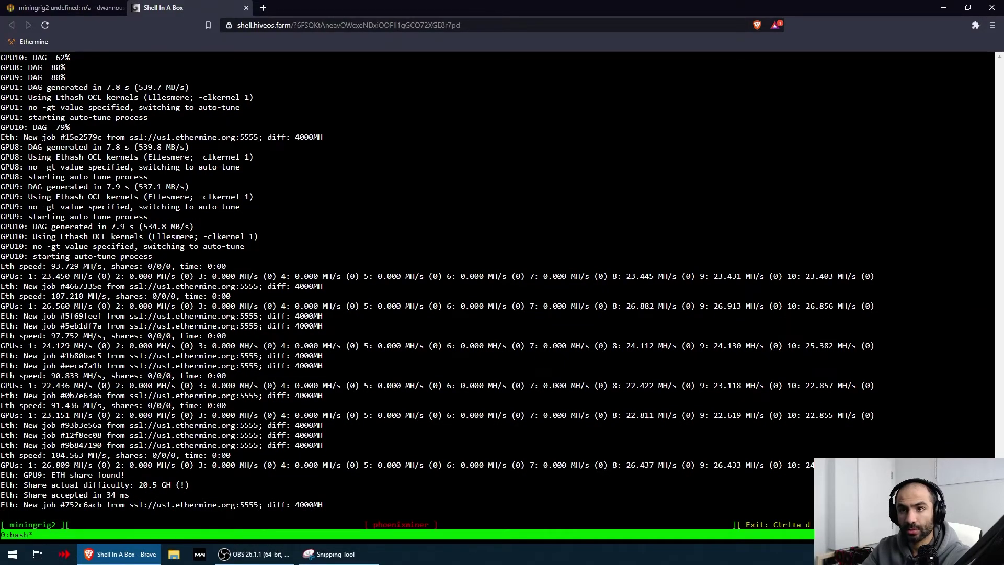
Step: Back in Hive OS, dismiss the shell message and reboot miningrig2 from its power menu
left_click(41, 11)
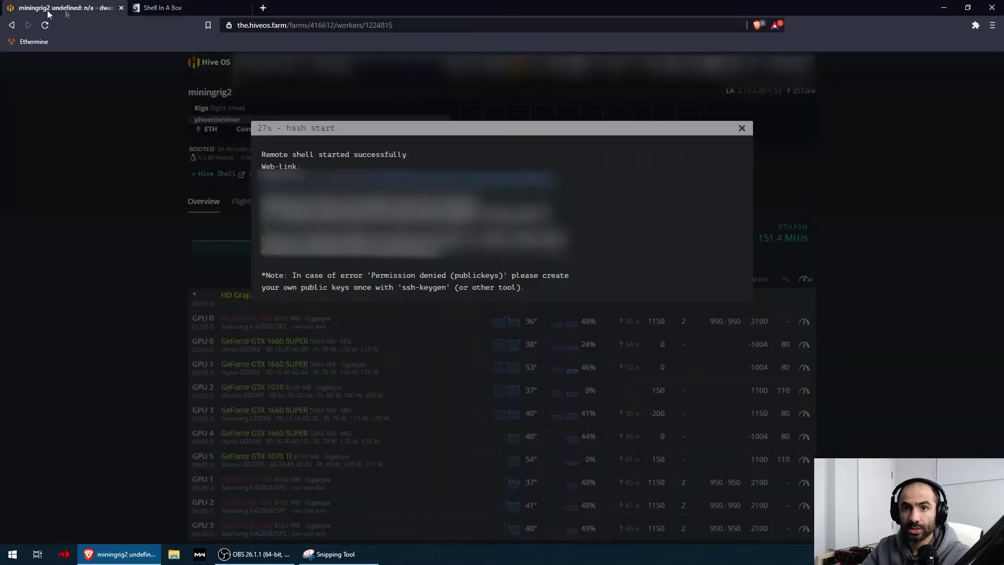
left_click(741, 131)
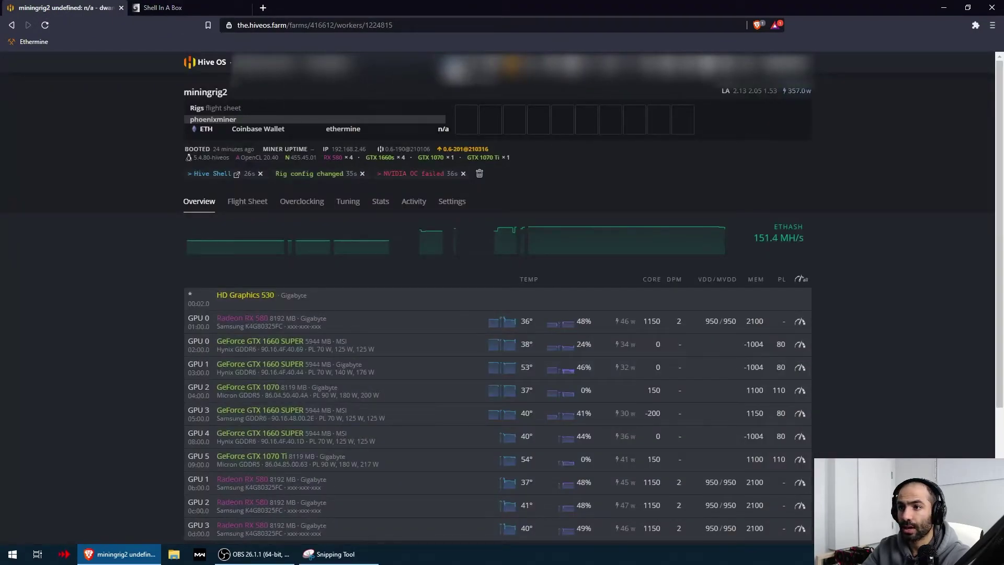
left_click(451, 65)
left_click(384, 90)
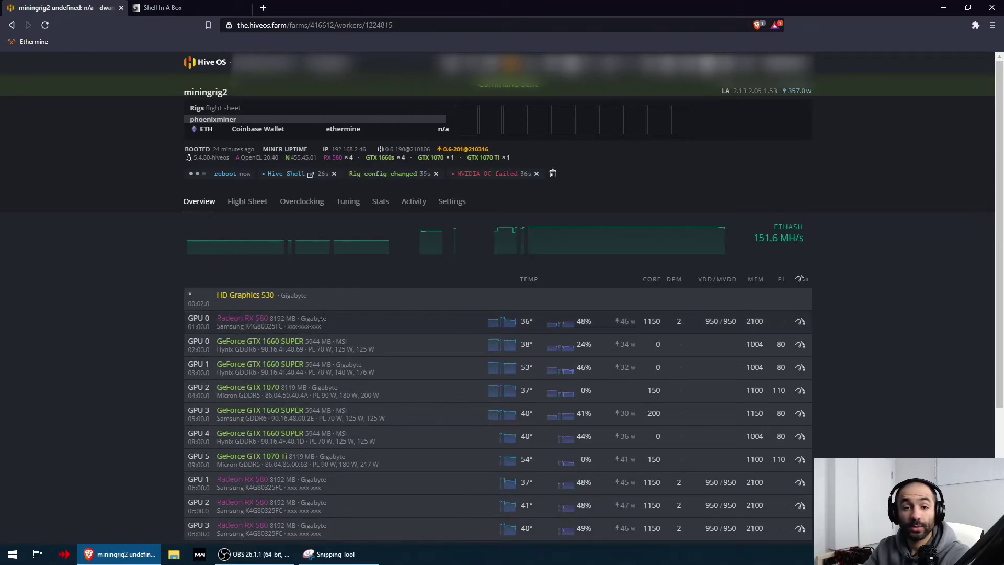
scroll(535, 485, "down", 2)
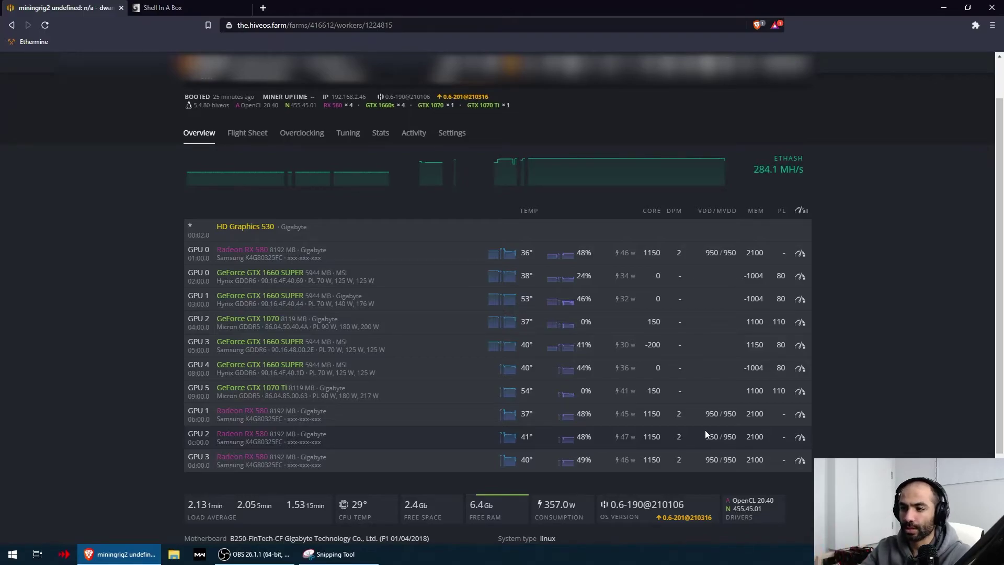
scroll(365, 204, "up", 1)
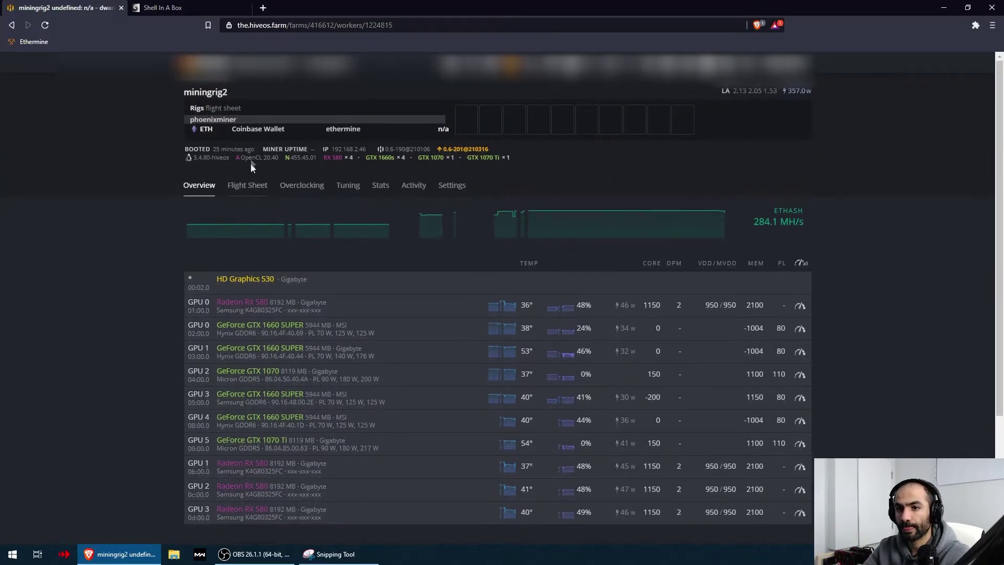
mouse_move(354, 228)
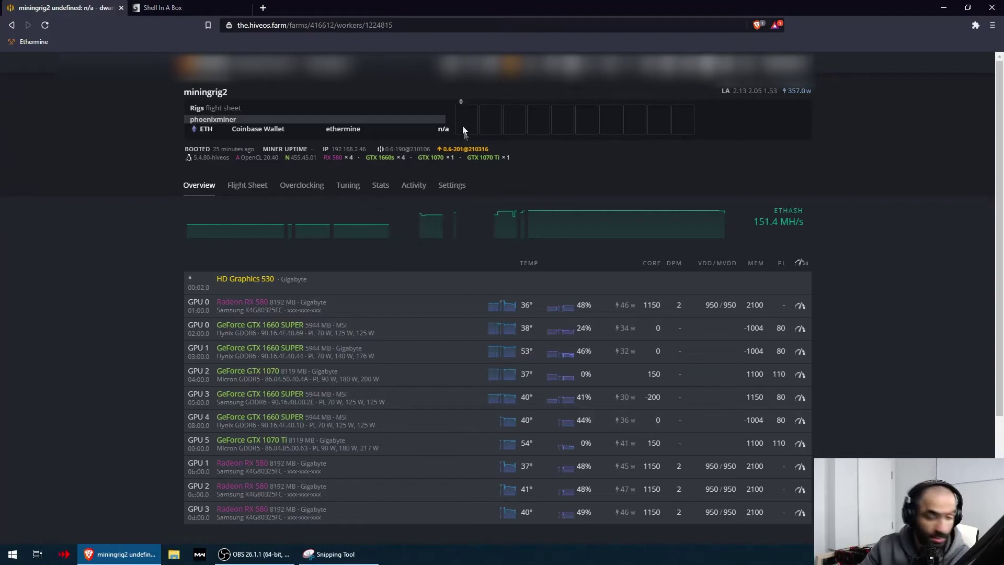
Step: Reload the page to check the miner's hashrates after the reboot
left_click(45, 24)
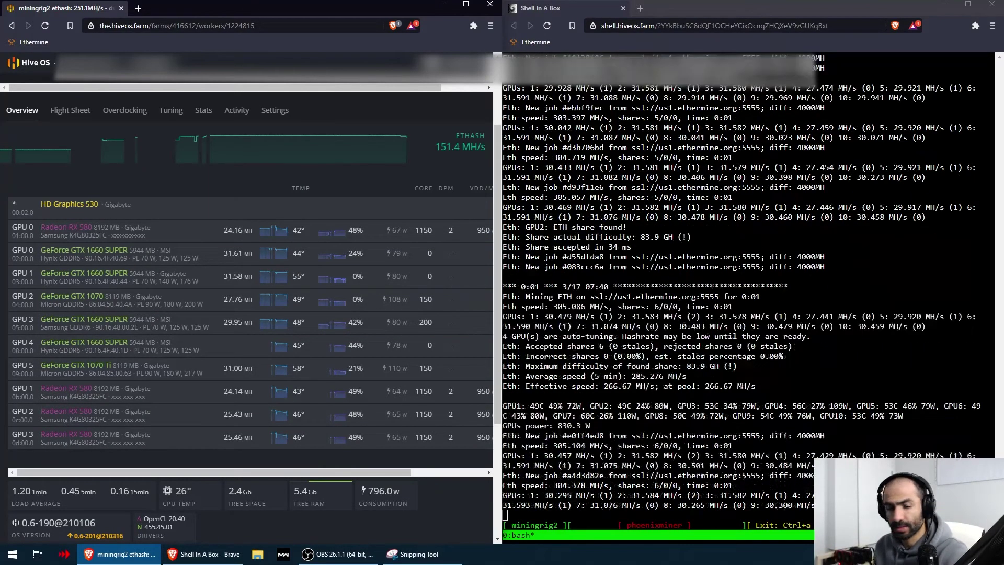
Step: Maximize the Hive OS window and refresh the worker stats to see 27.42–31.59 MH/s per GPU
left_click(466, 4)
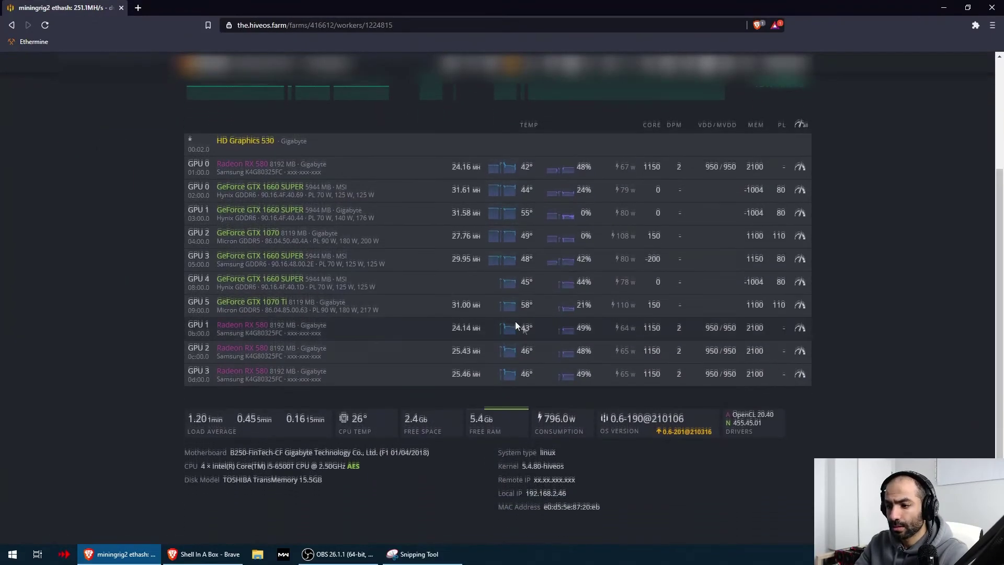
scroll(644, 382, "up", 1)
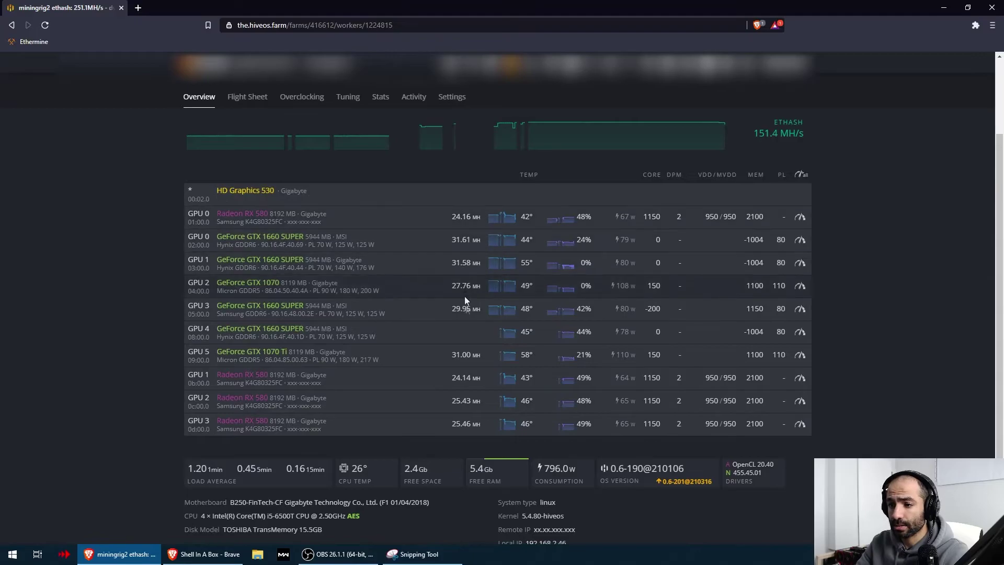
left_click(45, 25)
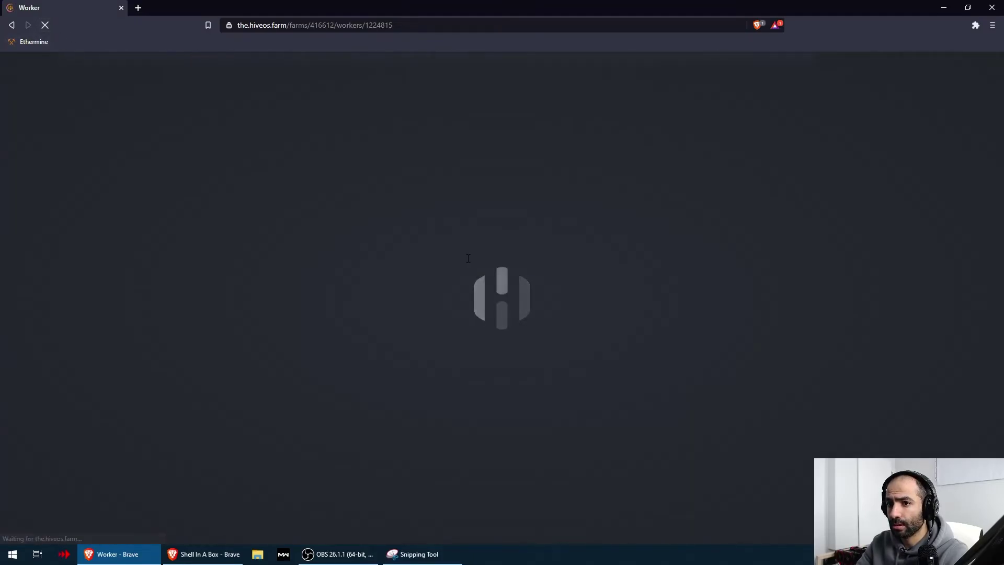
scroll(448, 305, "down", 1)
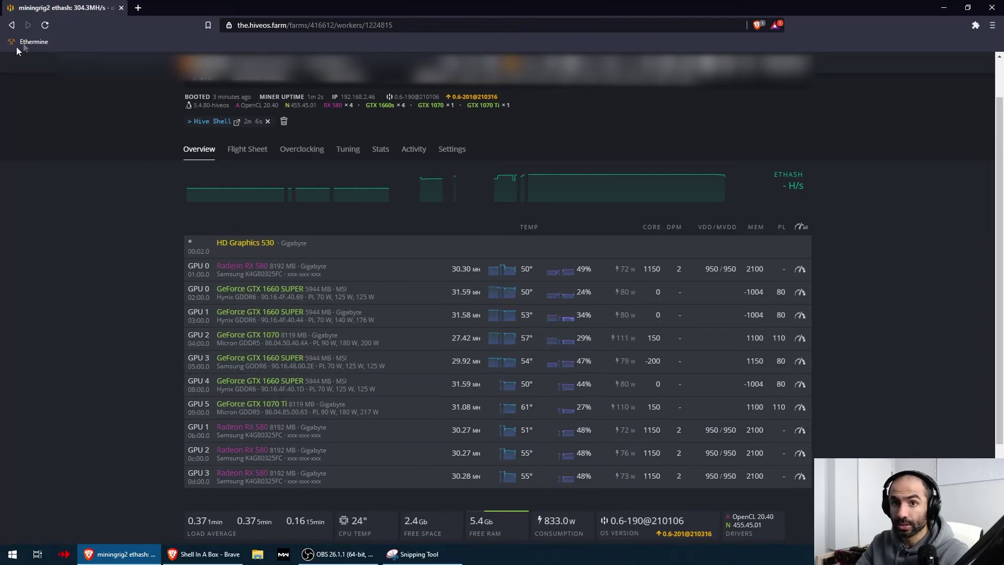
left_click(45, 25)
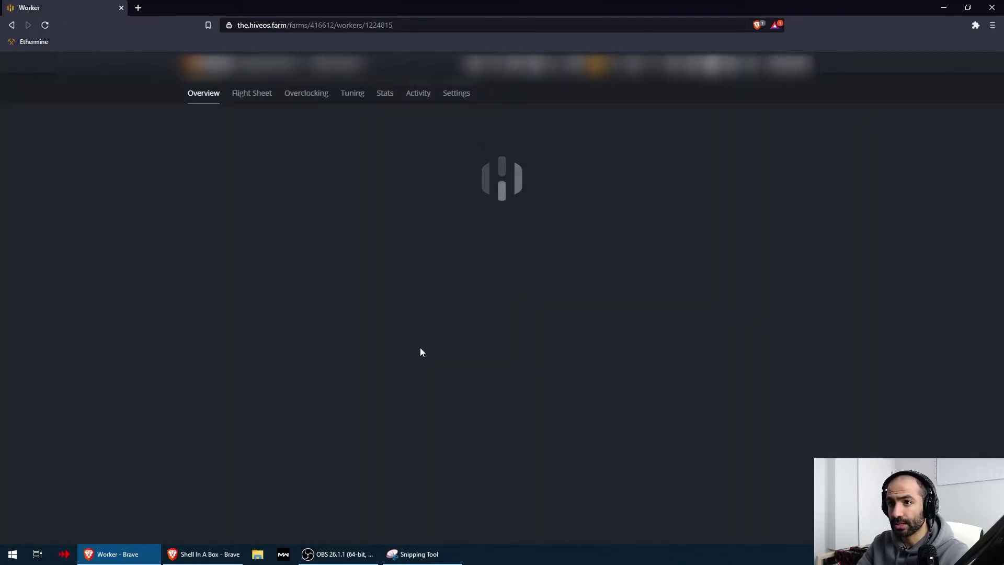
scroll(438, 358, "down", 1)
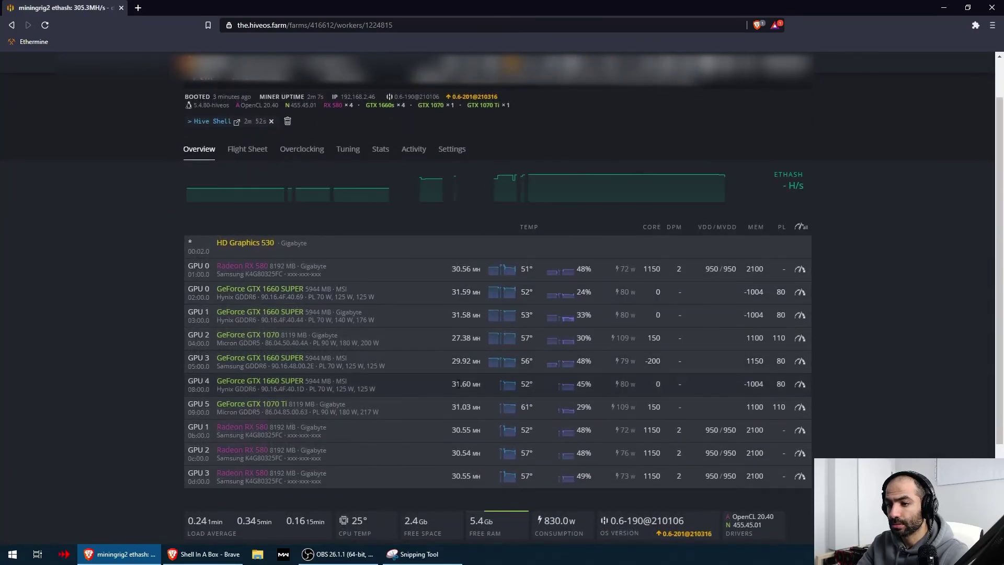